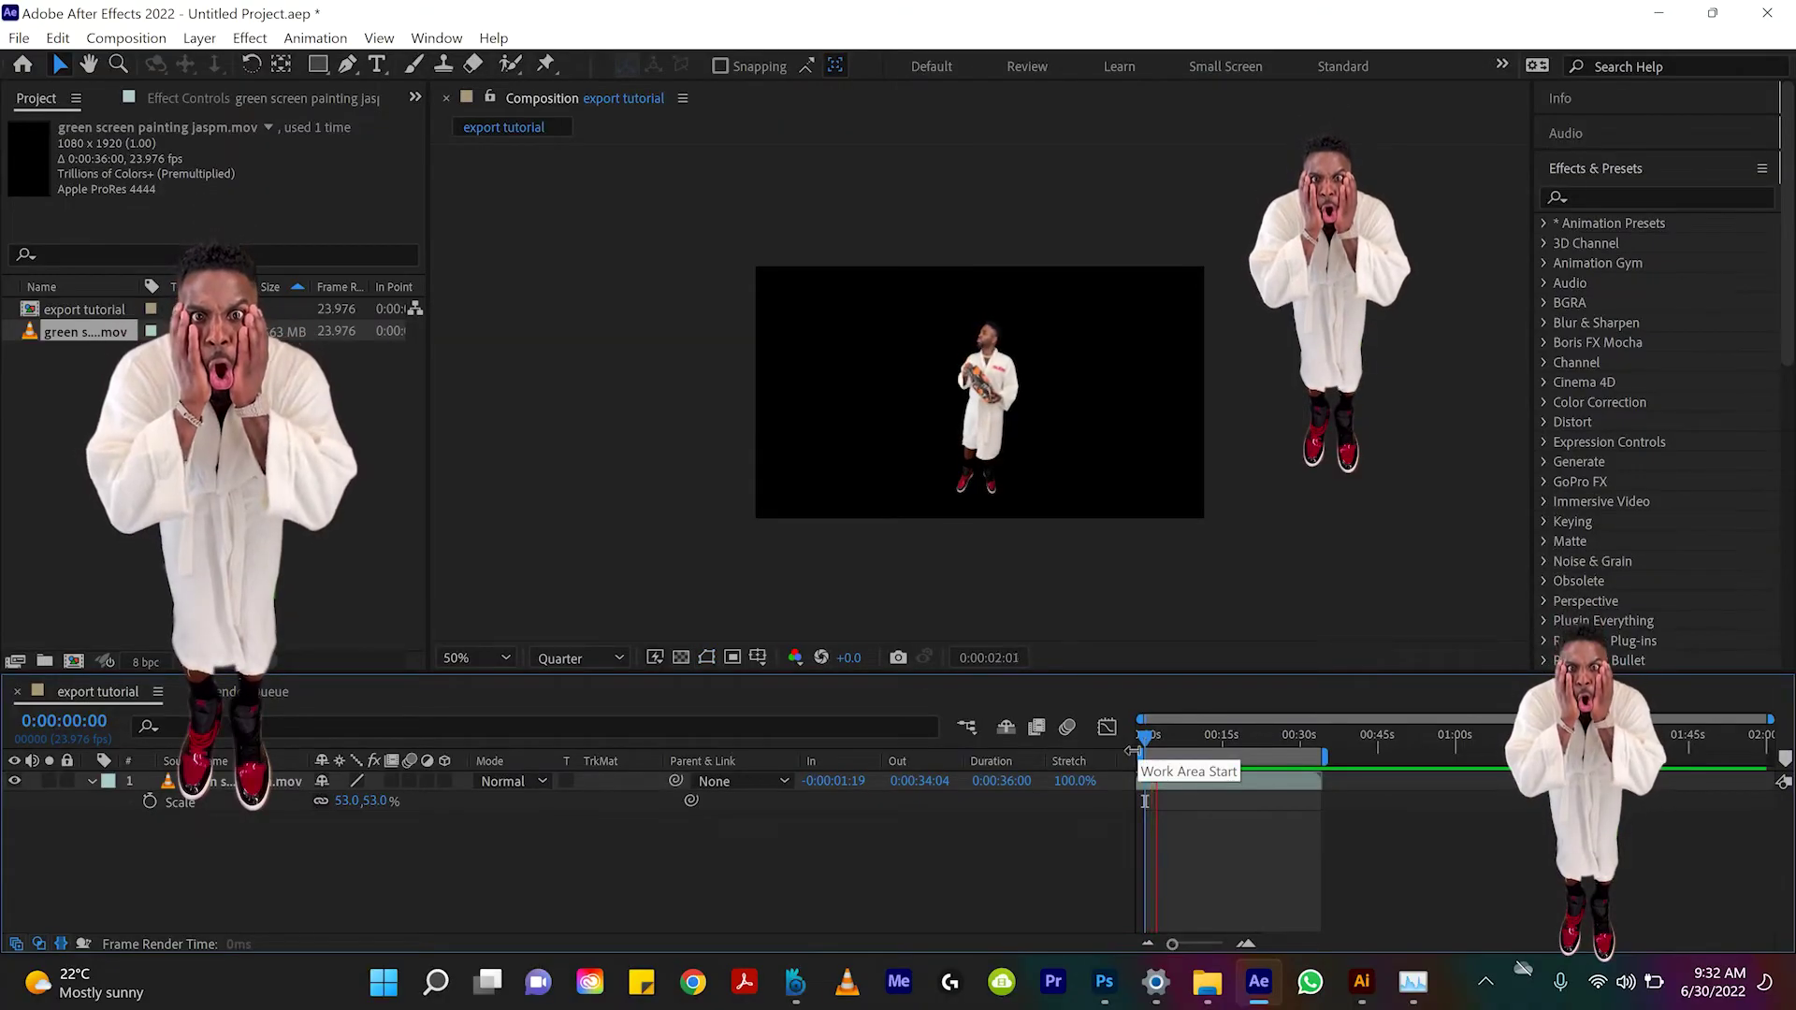
Stop the preview at 0:00:02:13, show the transparency checkerboard, and queue the composition again.
{"action": "key", "text": "space"}
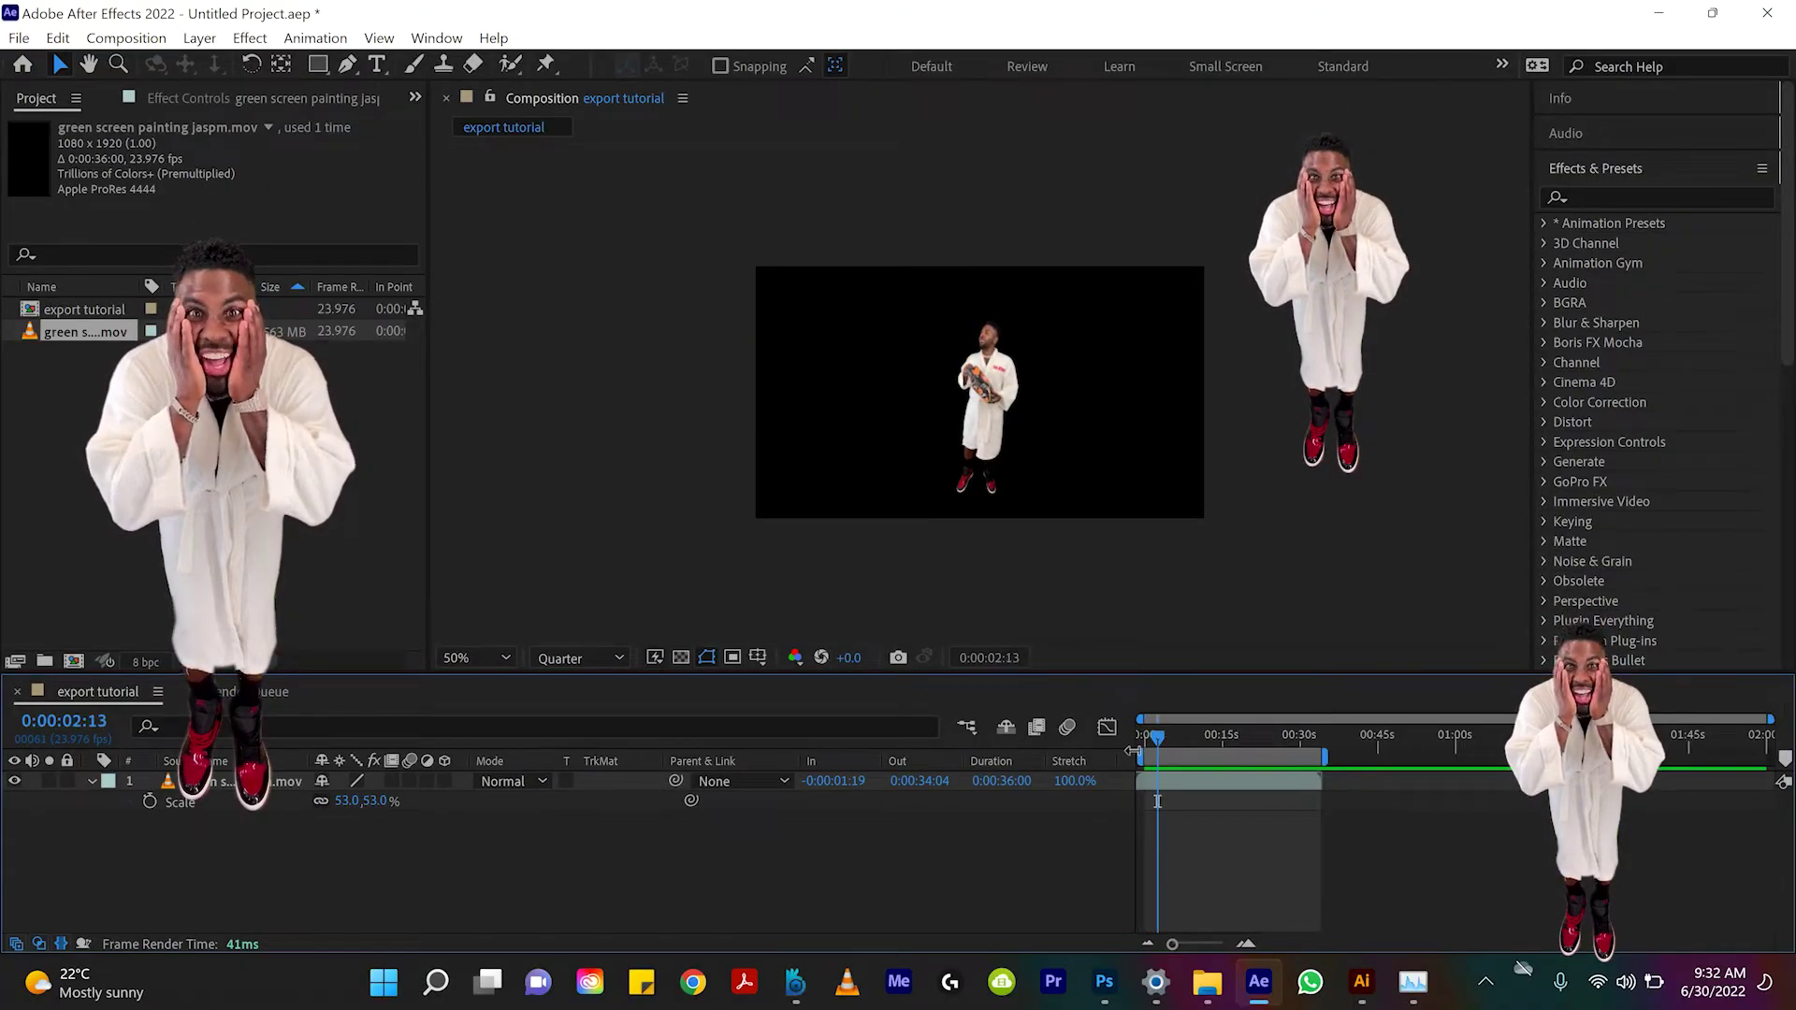
{"action": "left_click", "coordinate": [681, 657]}
{"action": "key", "text": "slash"}
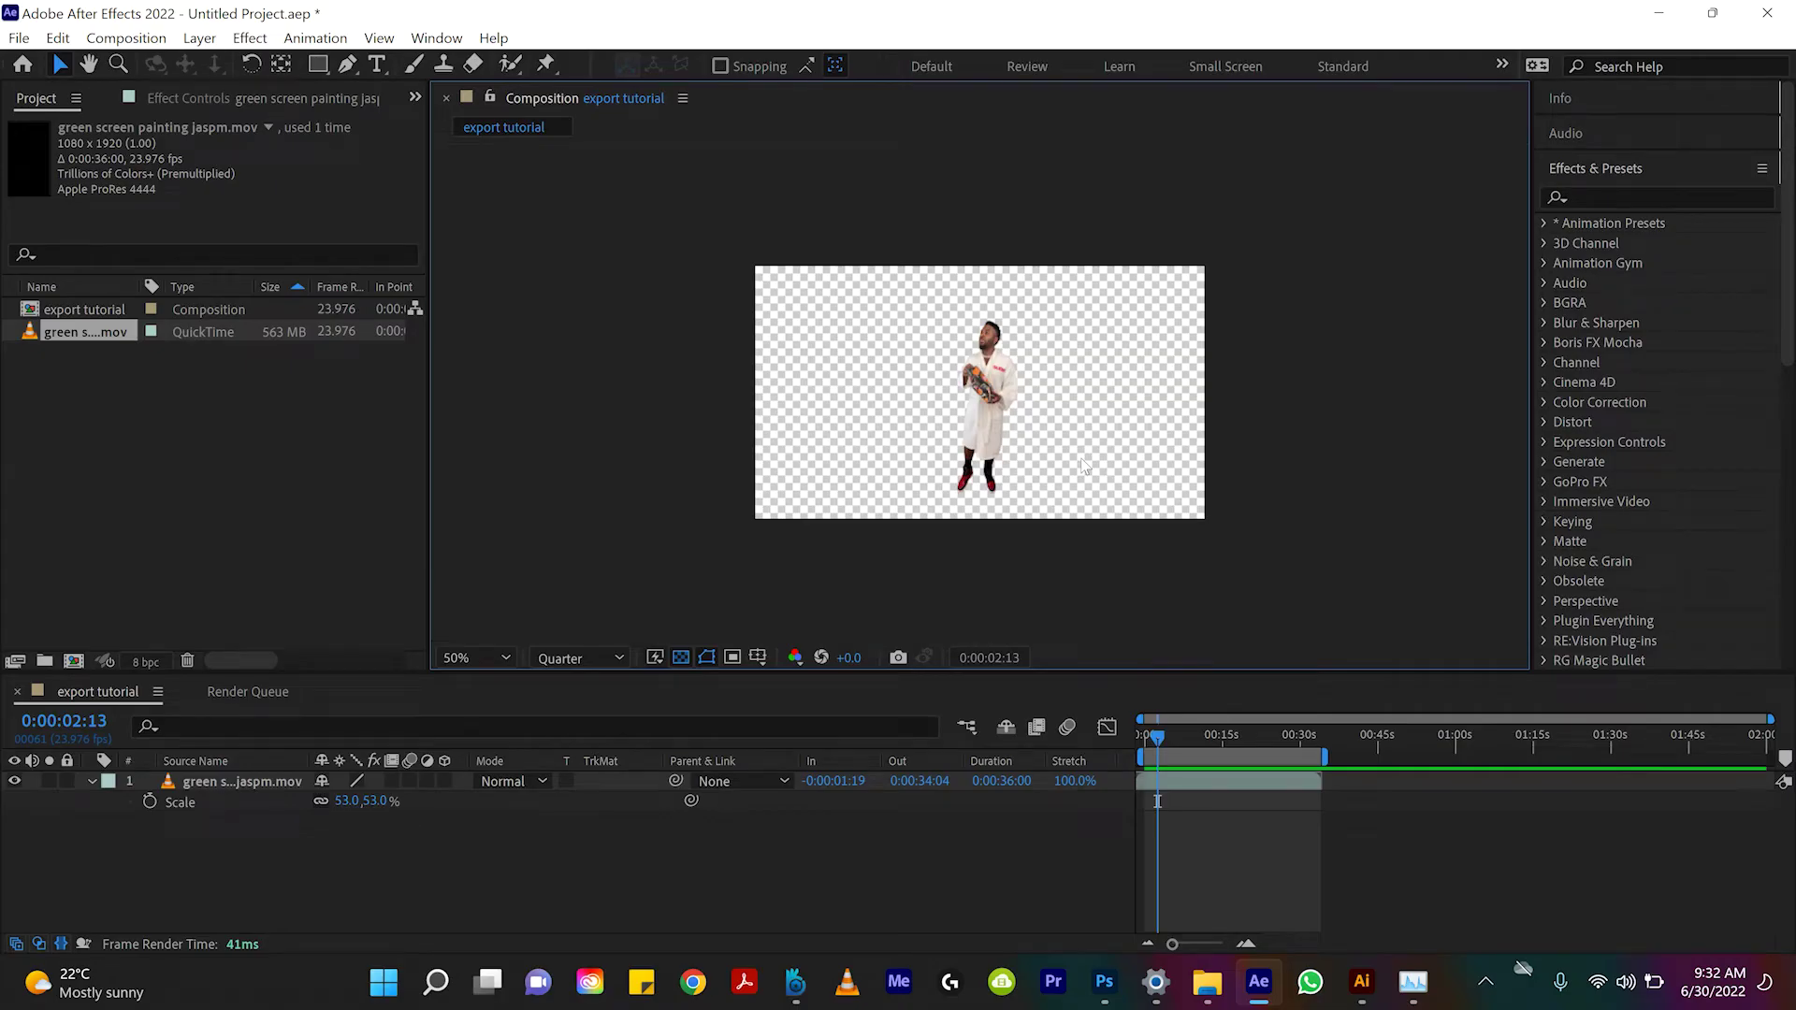
{"action": "key", "text": "ctrl+m"}
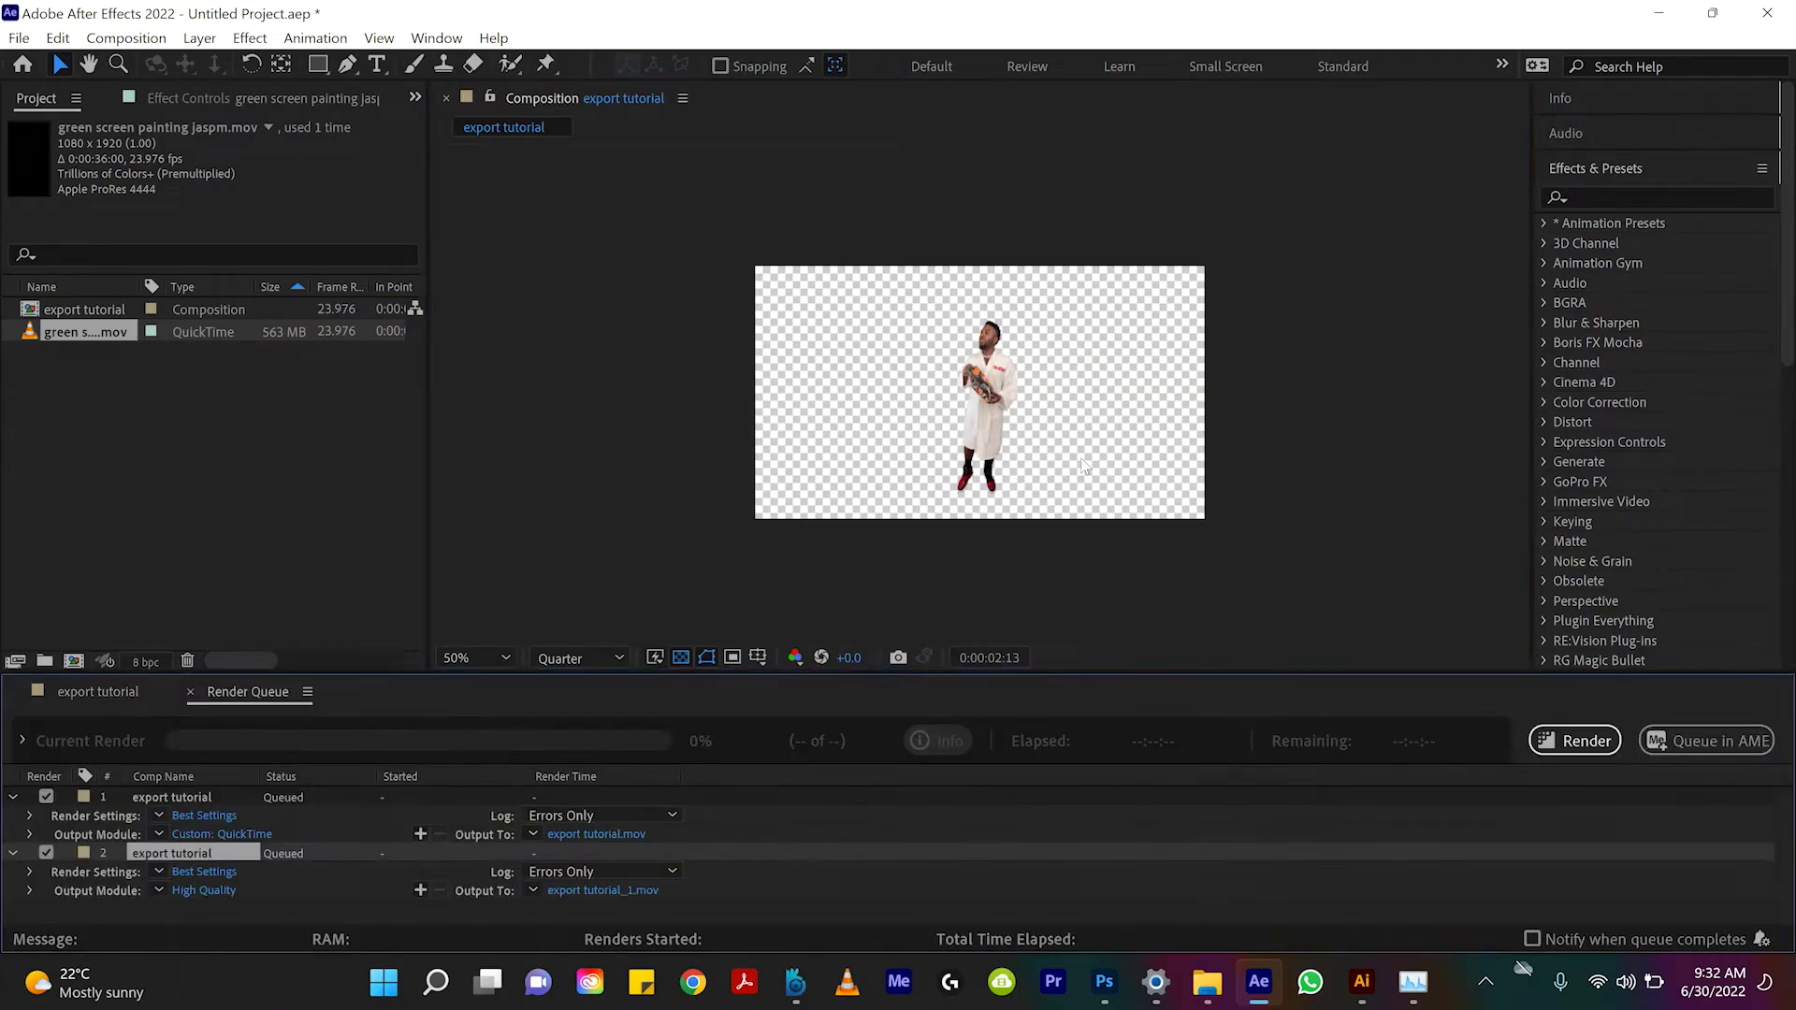
Delete the old QuickTime render item so only one export tutorial item remains.
{"action": "left_click", "coordinate": [195, 796]}
{"action": "key", "text": "Delete"}
{"action": "left_click", "coordinate": [196, 796]}
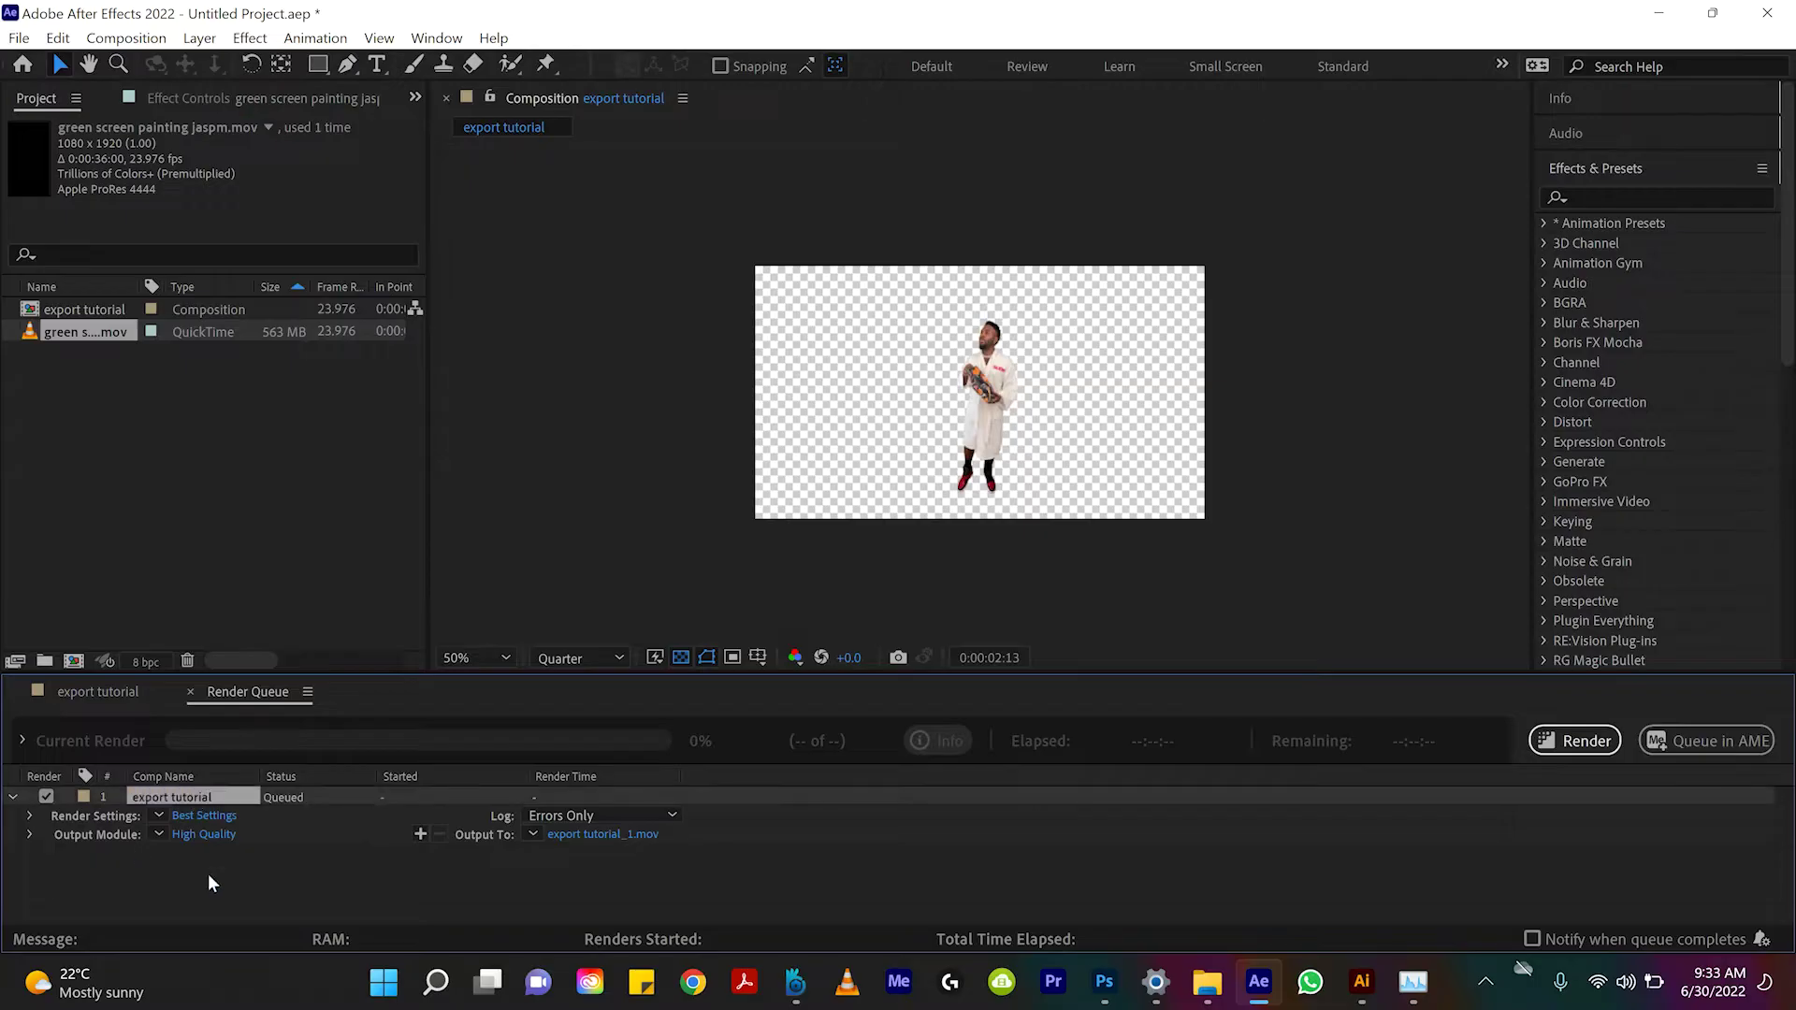
Set the remaining item's output module to AVI with RGB + Alpha channels.
{"action": "left_click", "coordinate": [535, 782]}
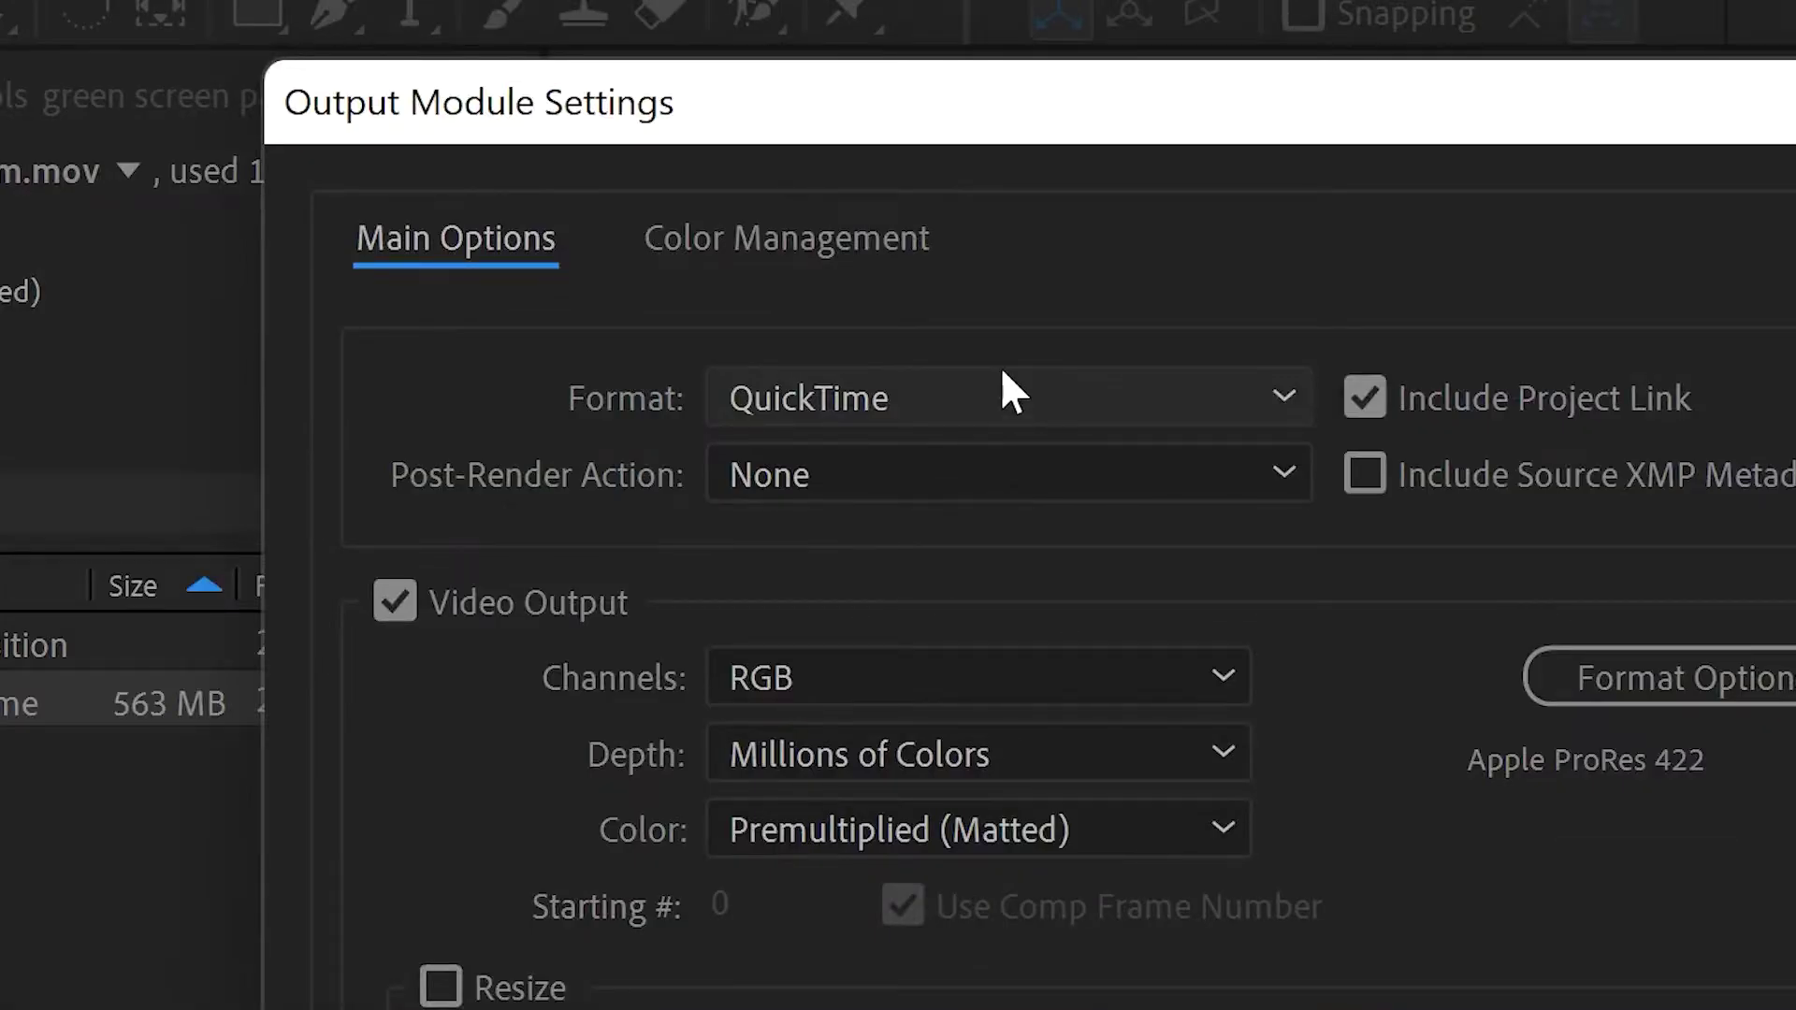
{"action": "left_click", "coordinate": [719, 399]}
{"action": "left_click", "coordinate": [841, 524]}
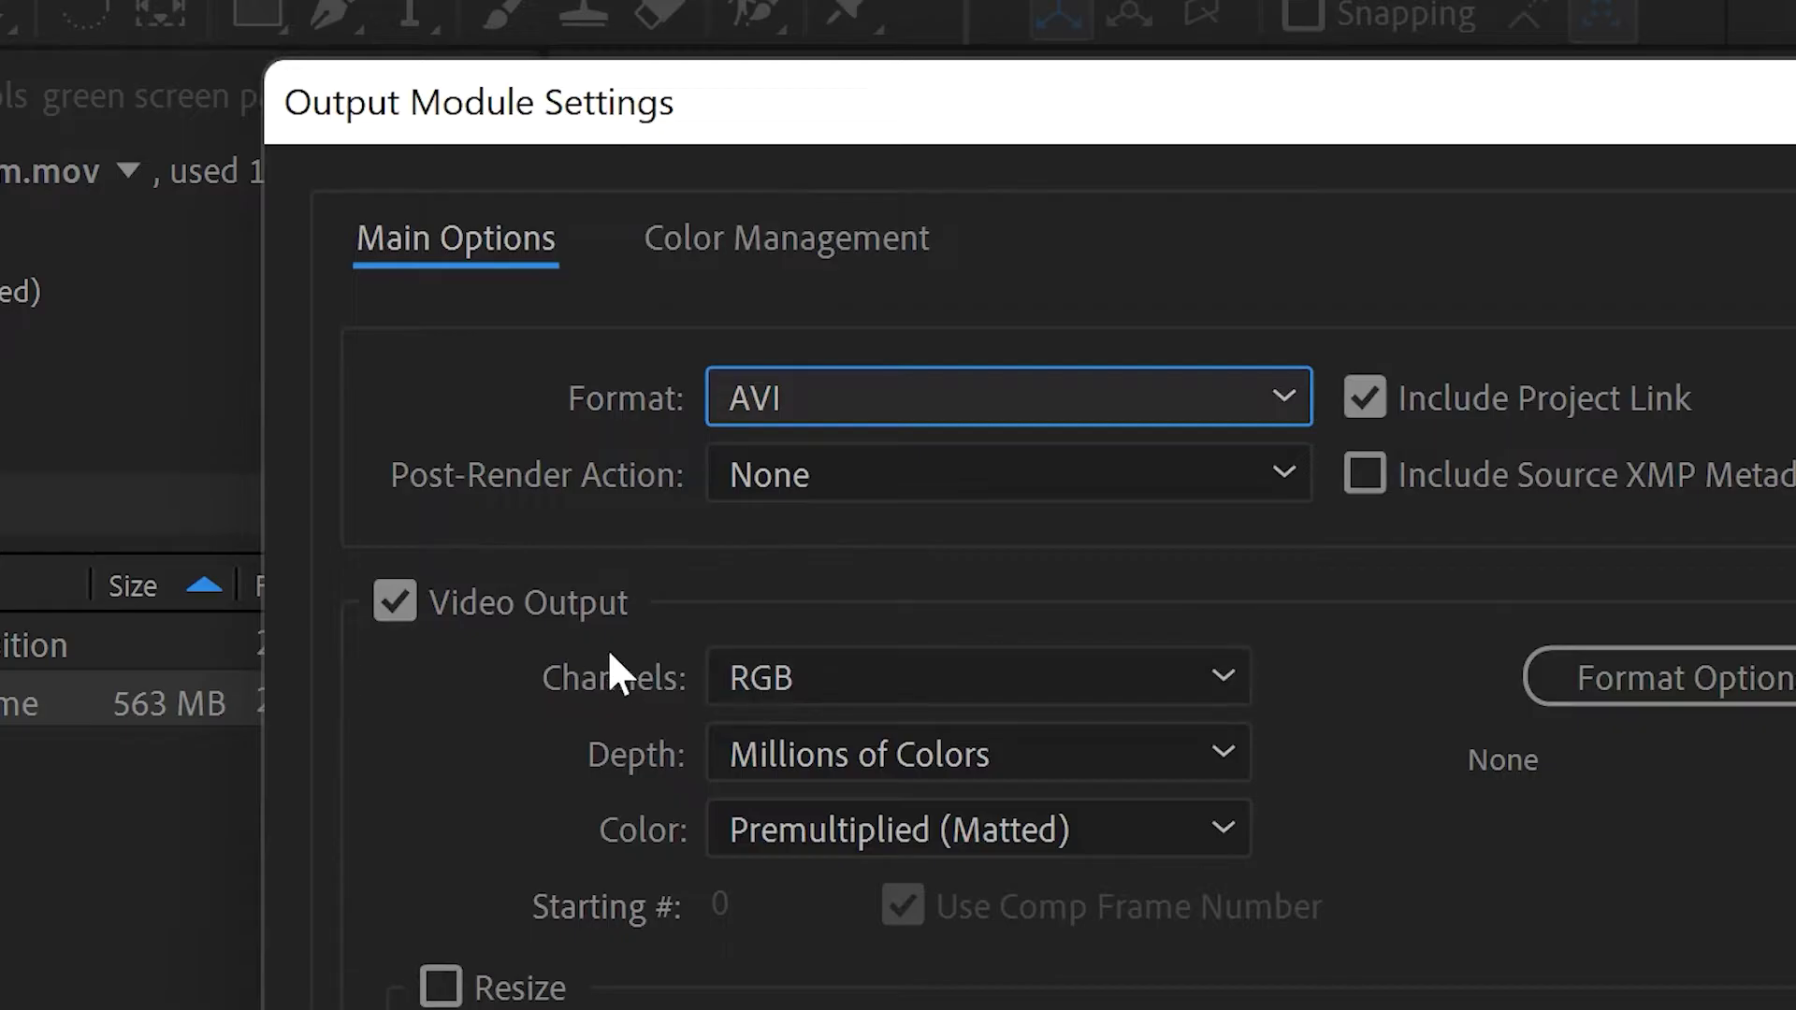
{"action": "left_click", "coordinate": [765, 675]}
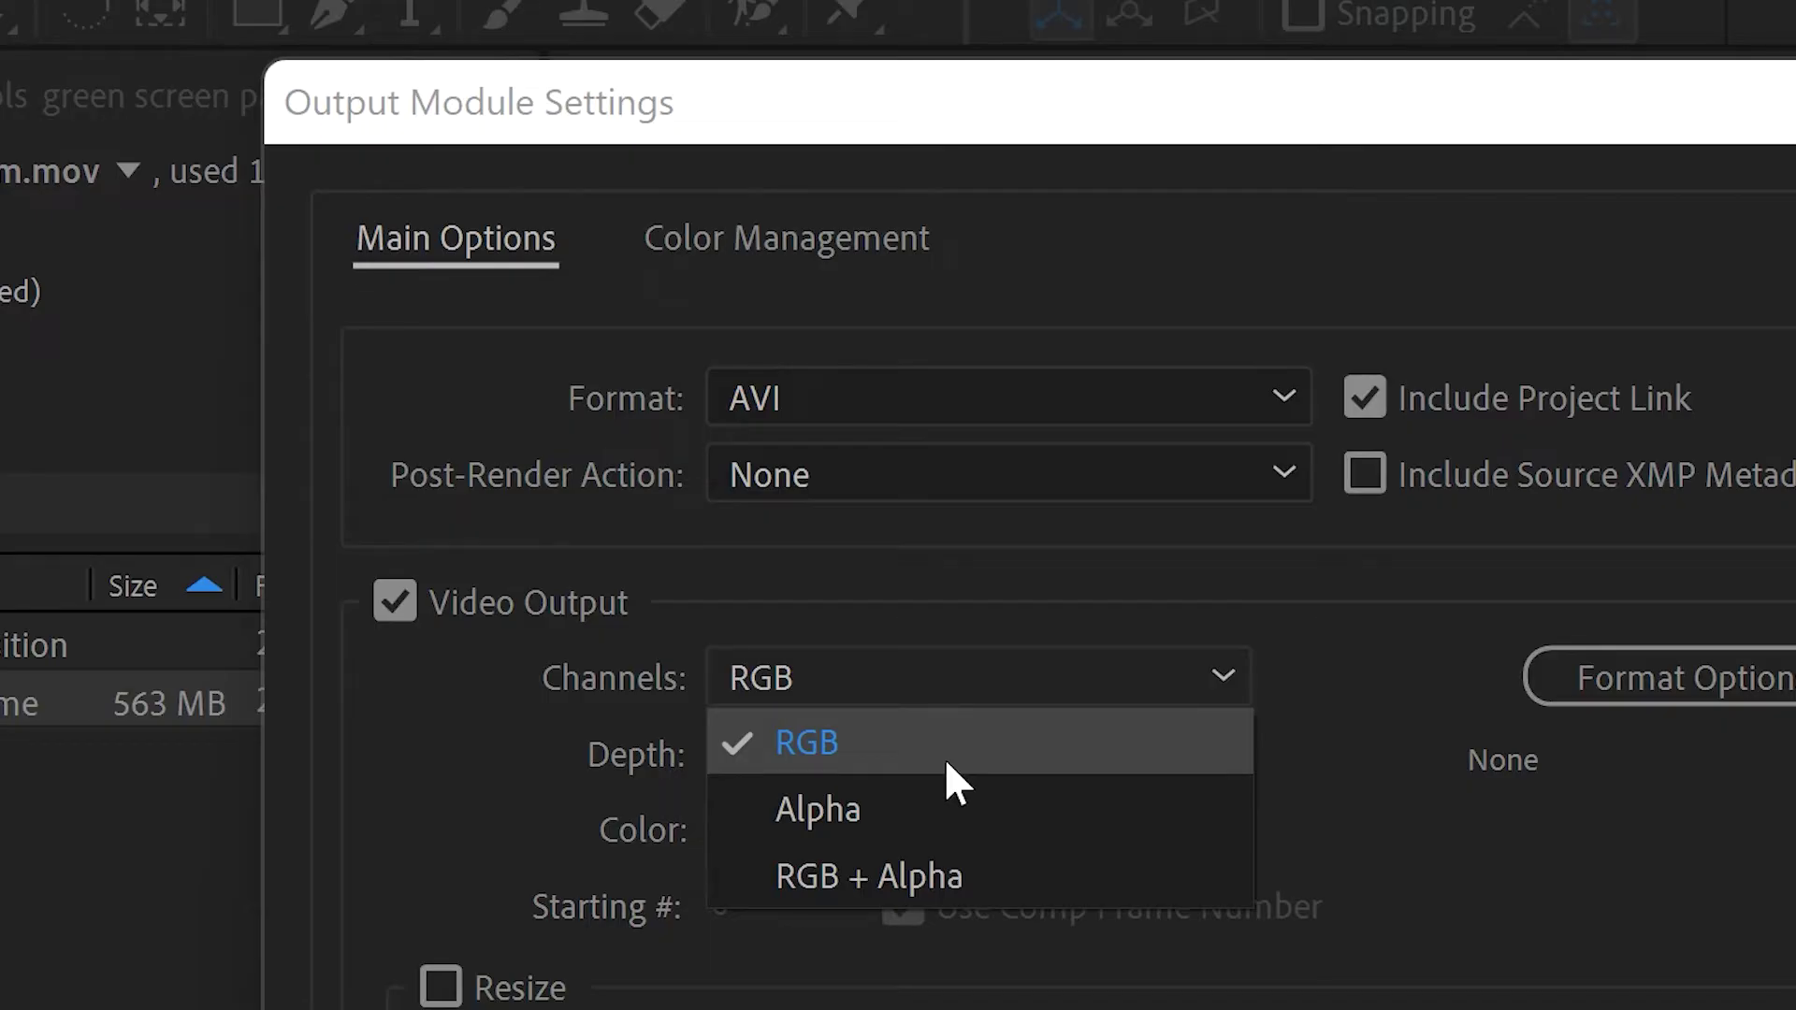
{"action": "left_click", "coordinate": [920, 858]}
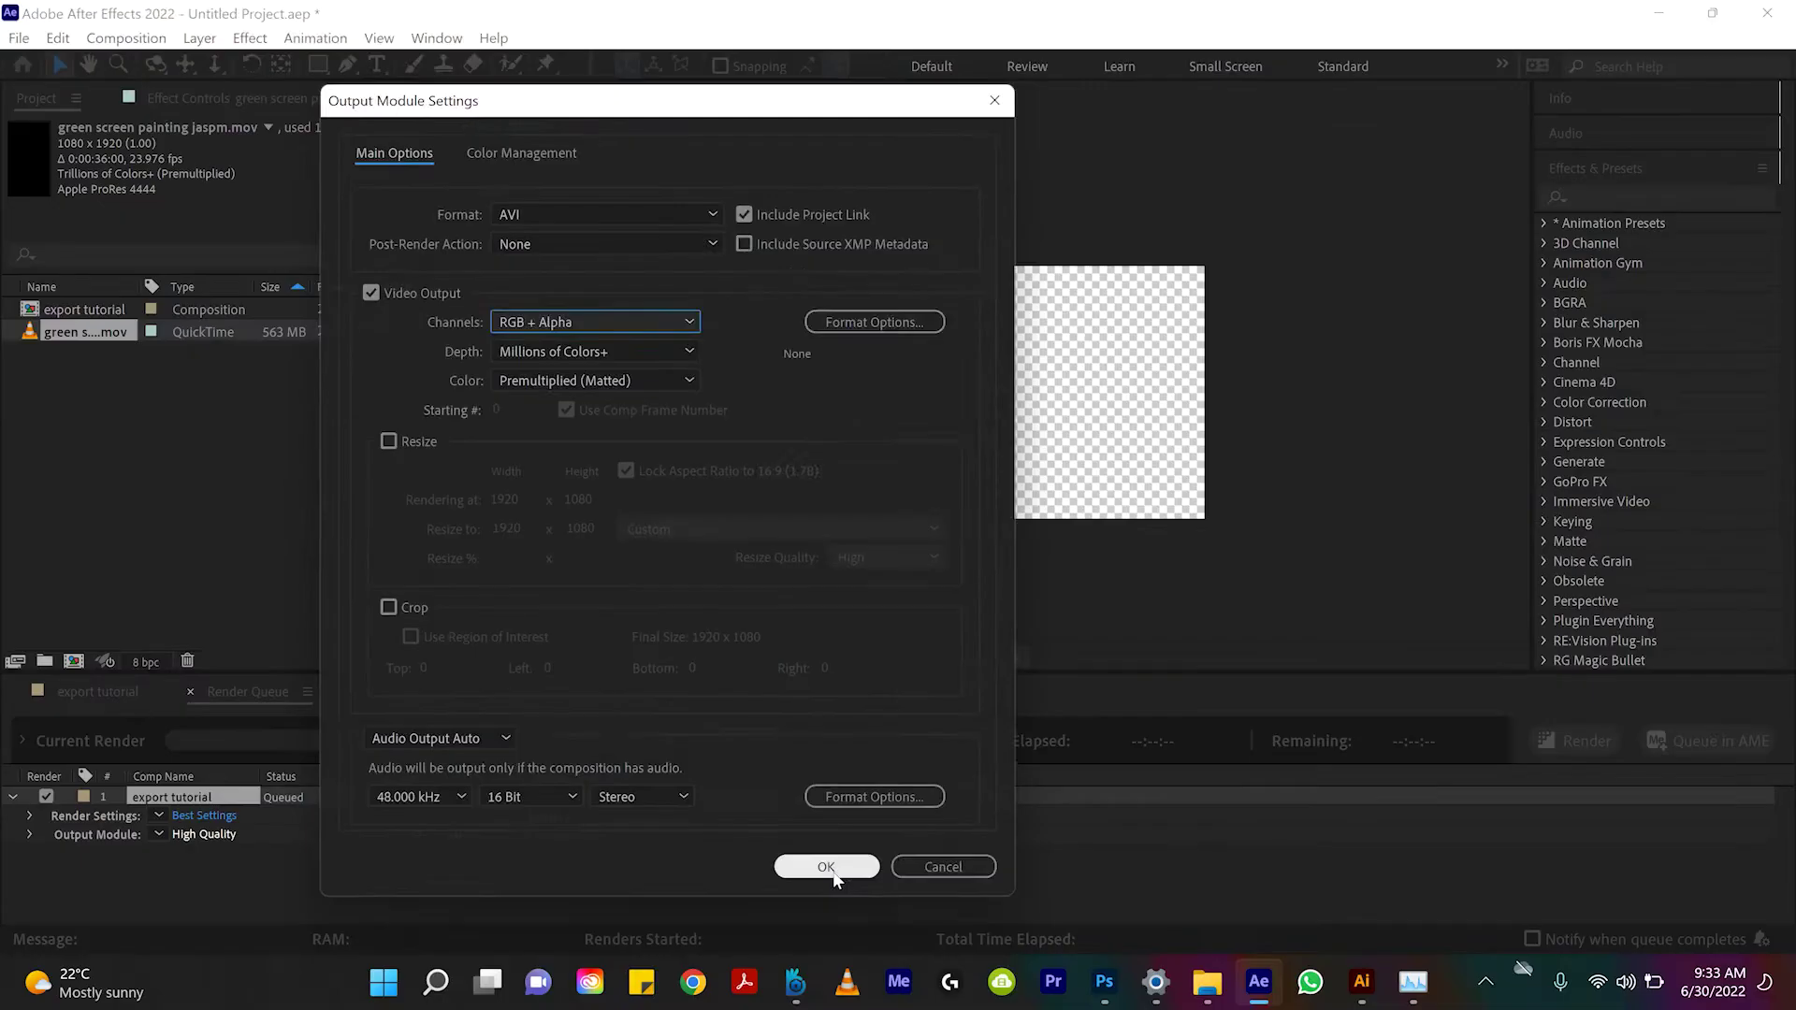
{"action": "left_click", "coordinate": [832, 870]}
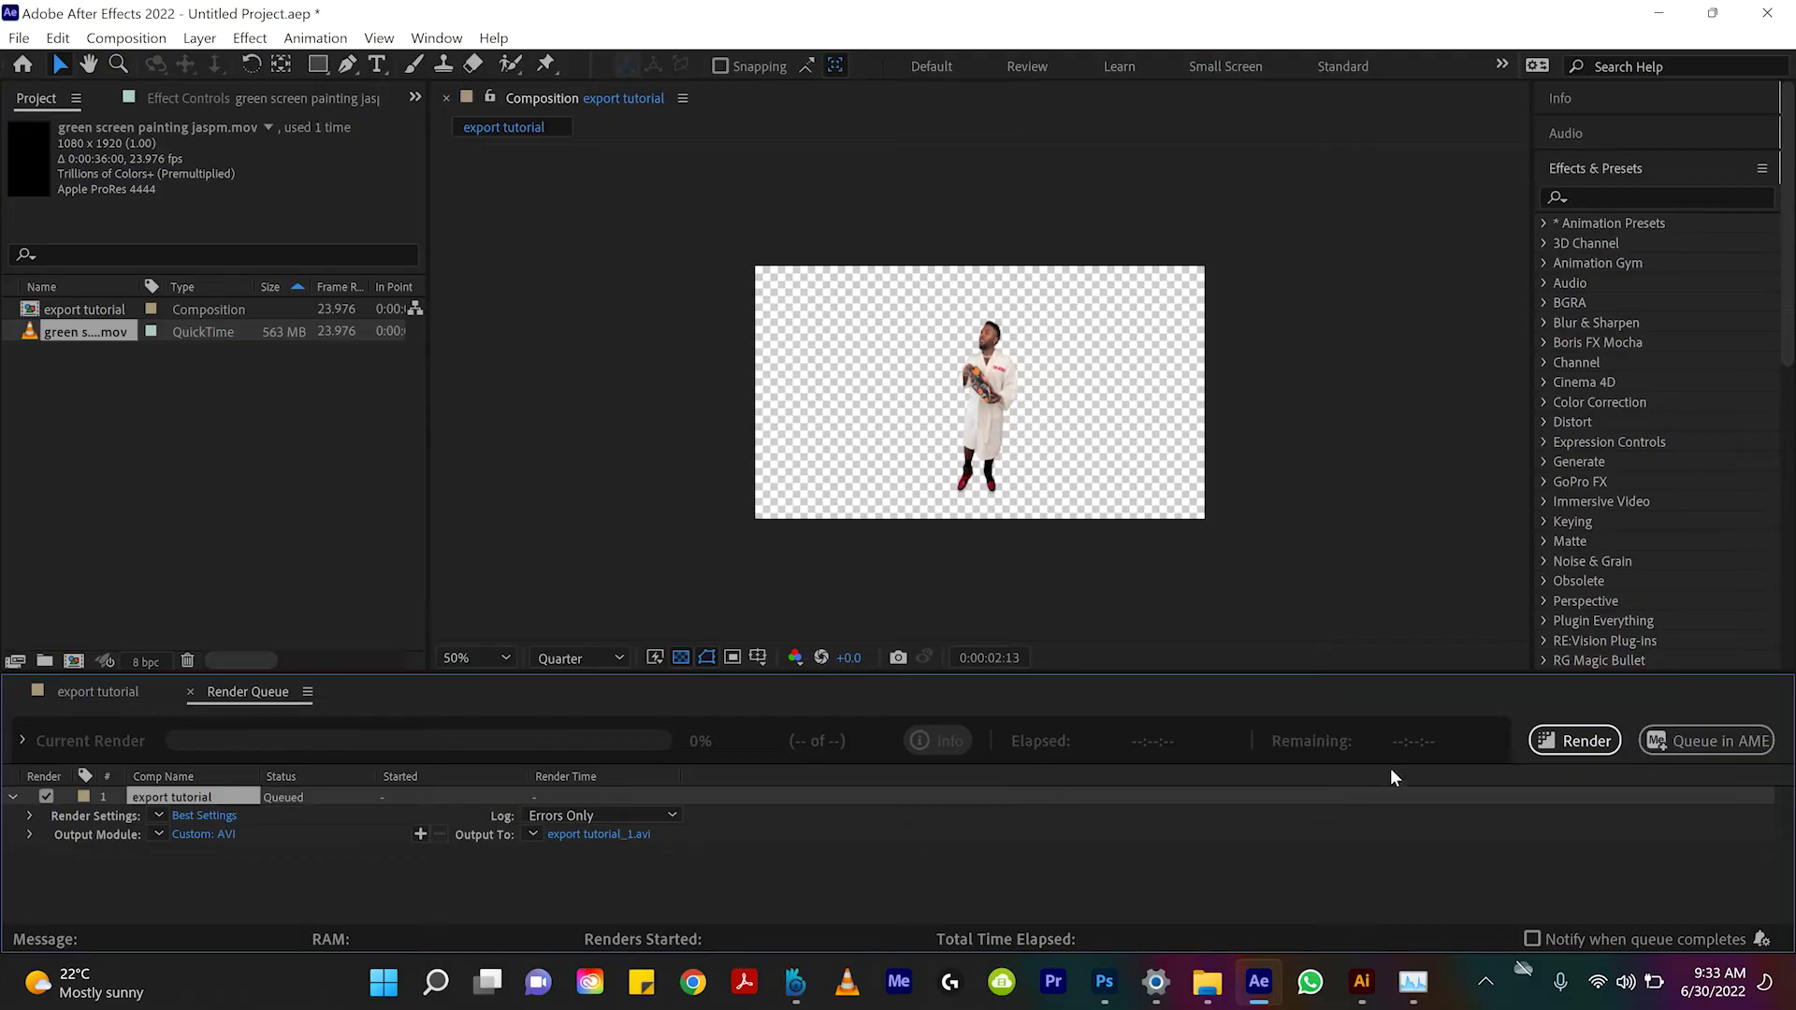
Render the alpha AVI, stop it around 85%, and open the new second item's output settings.
{"action": "left_click", "coordinate": [1539, 740]}
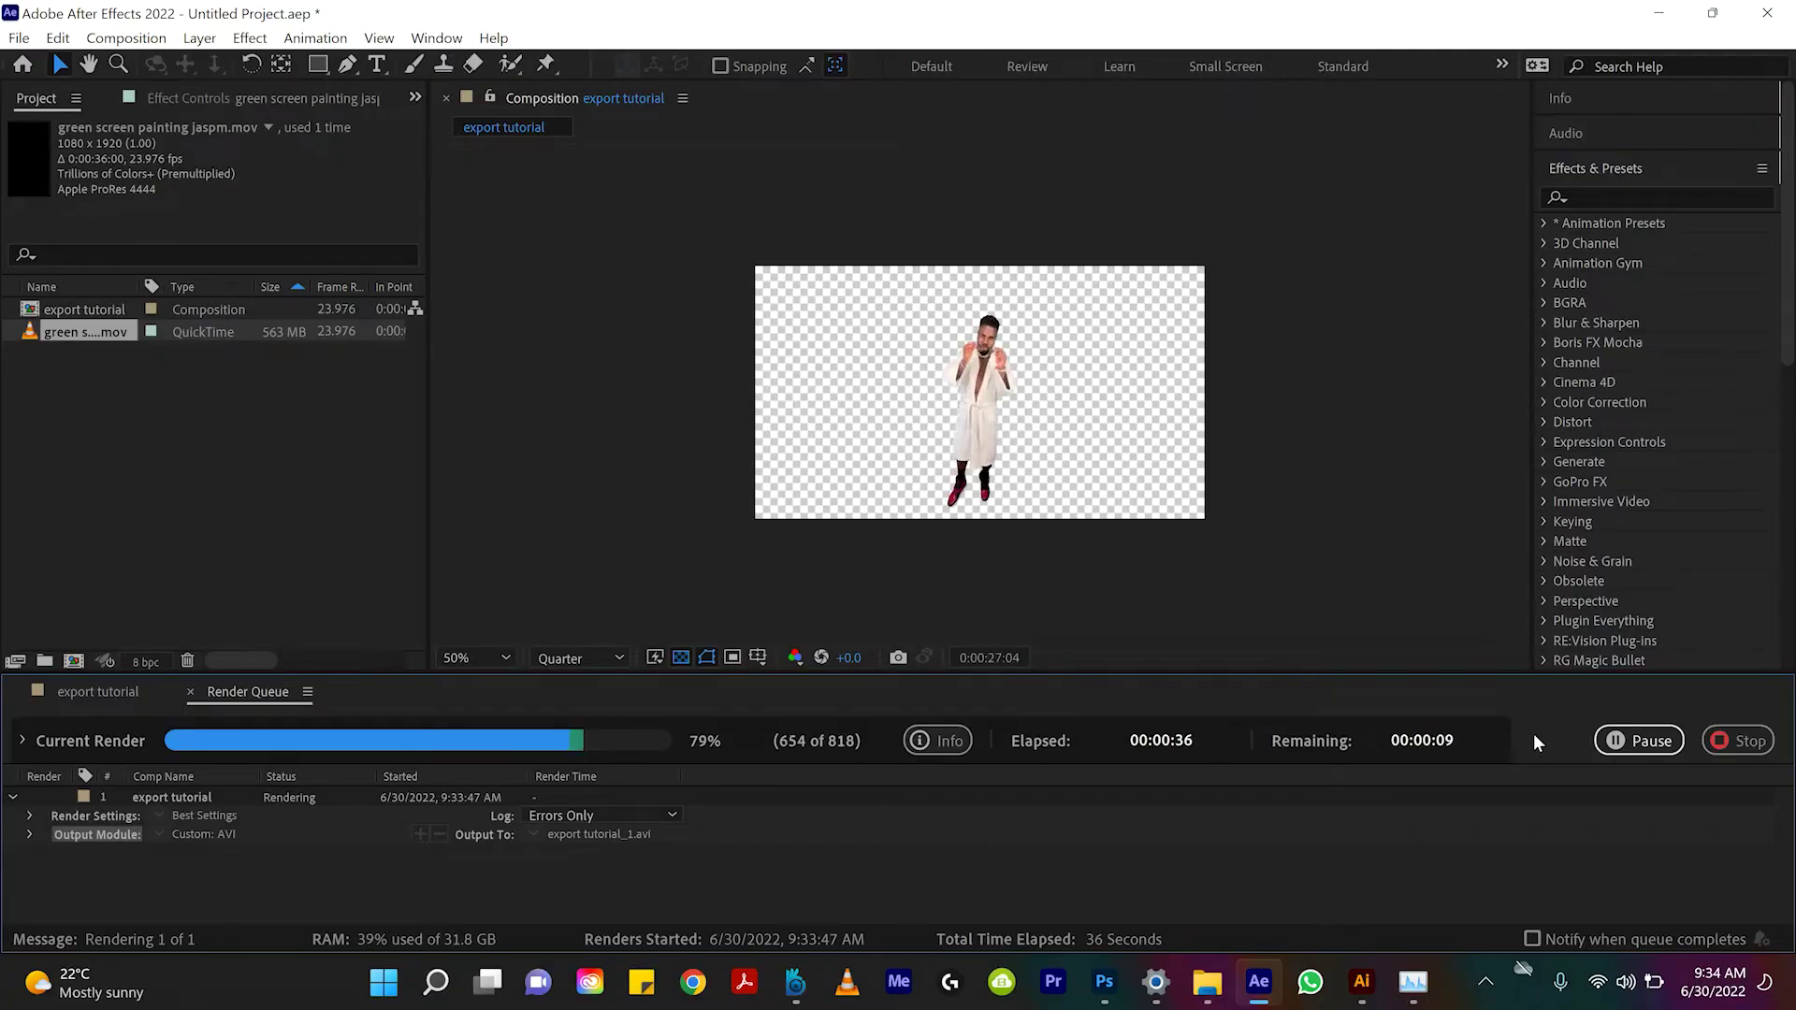
{"action": "left_click", "coordinate": [1739, 740]}
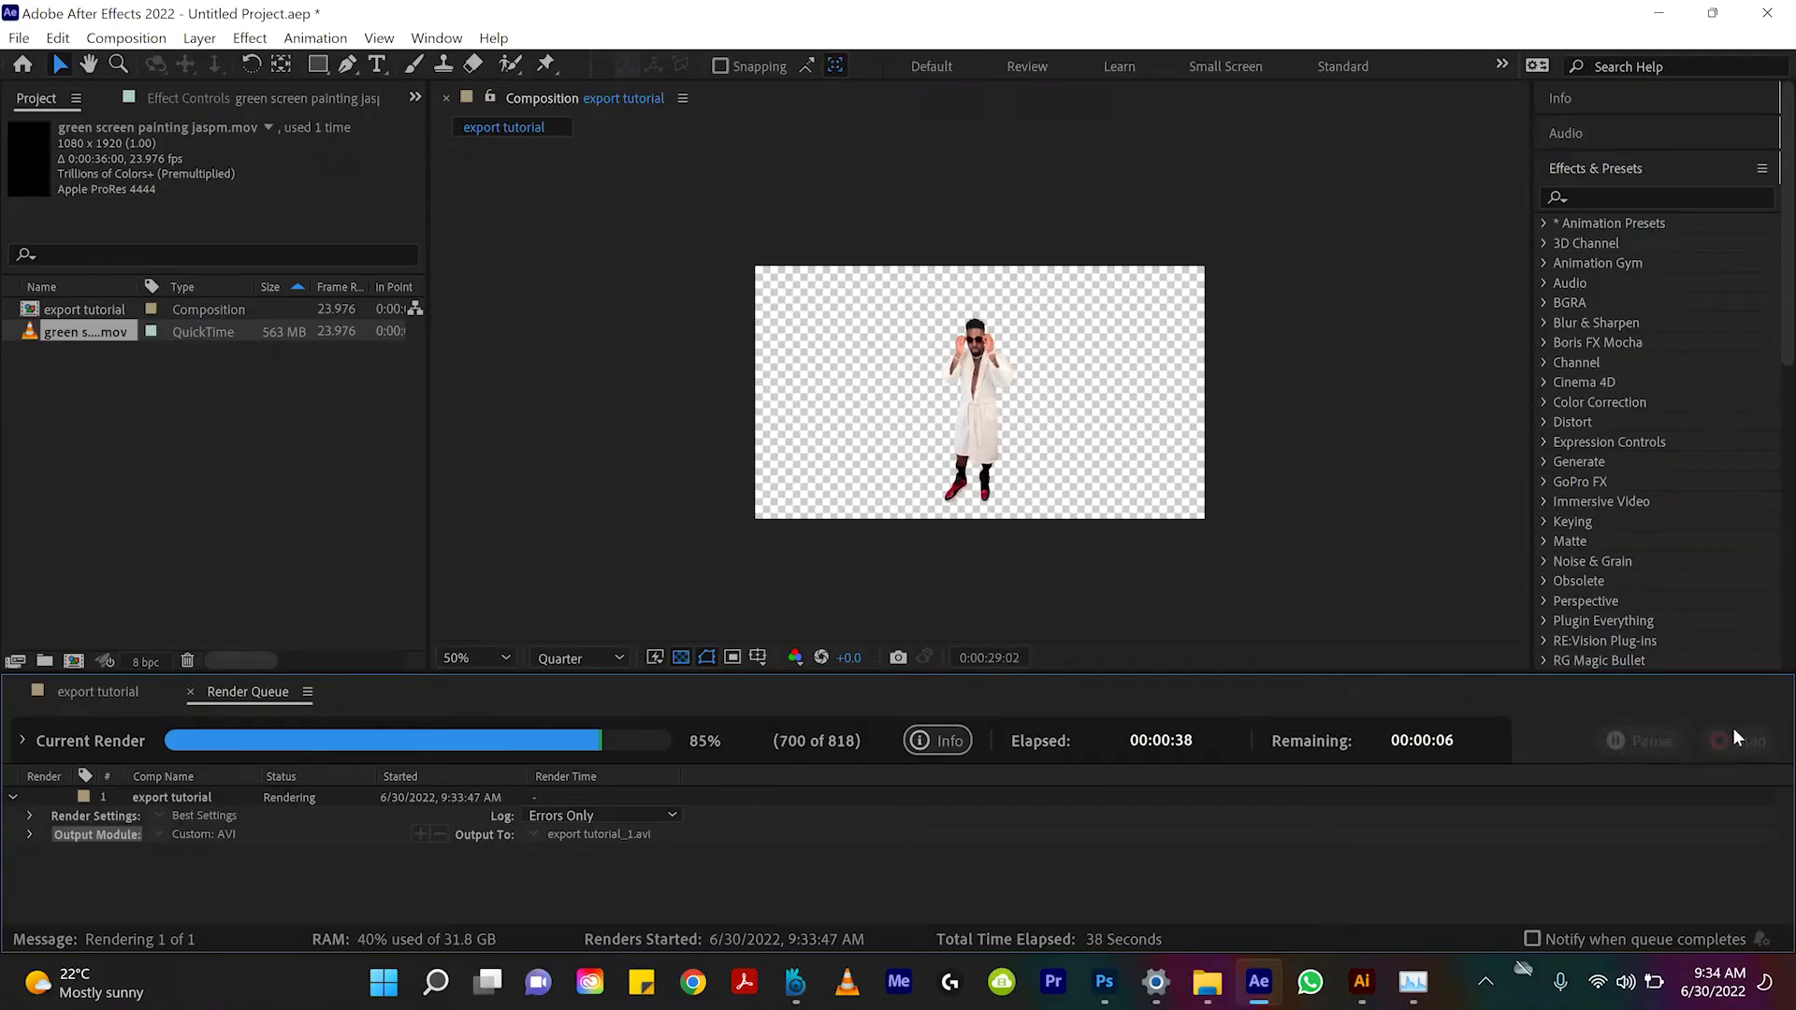
{"action": "left_click", "coordinate": [218, 895]}
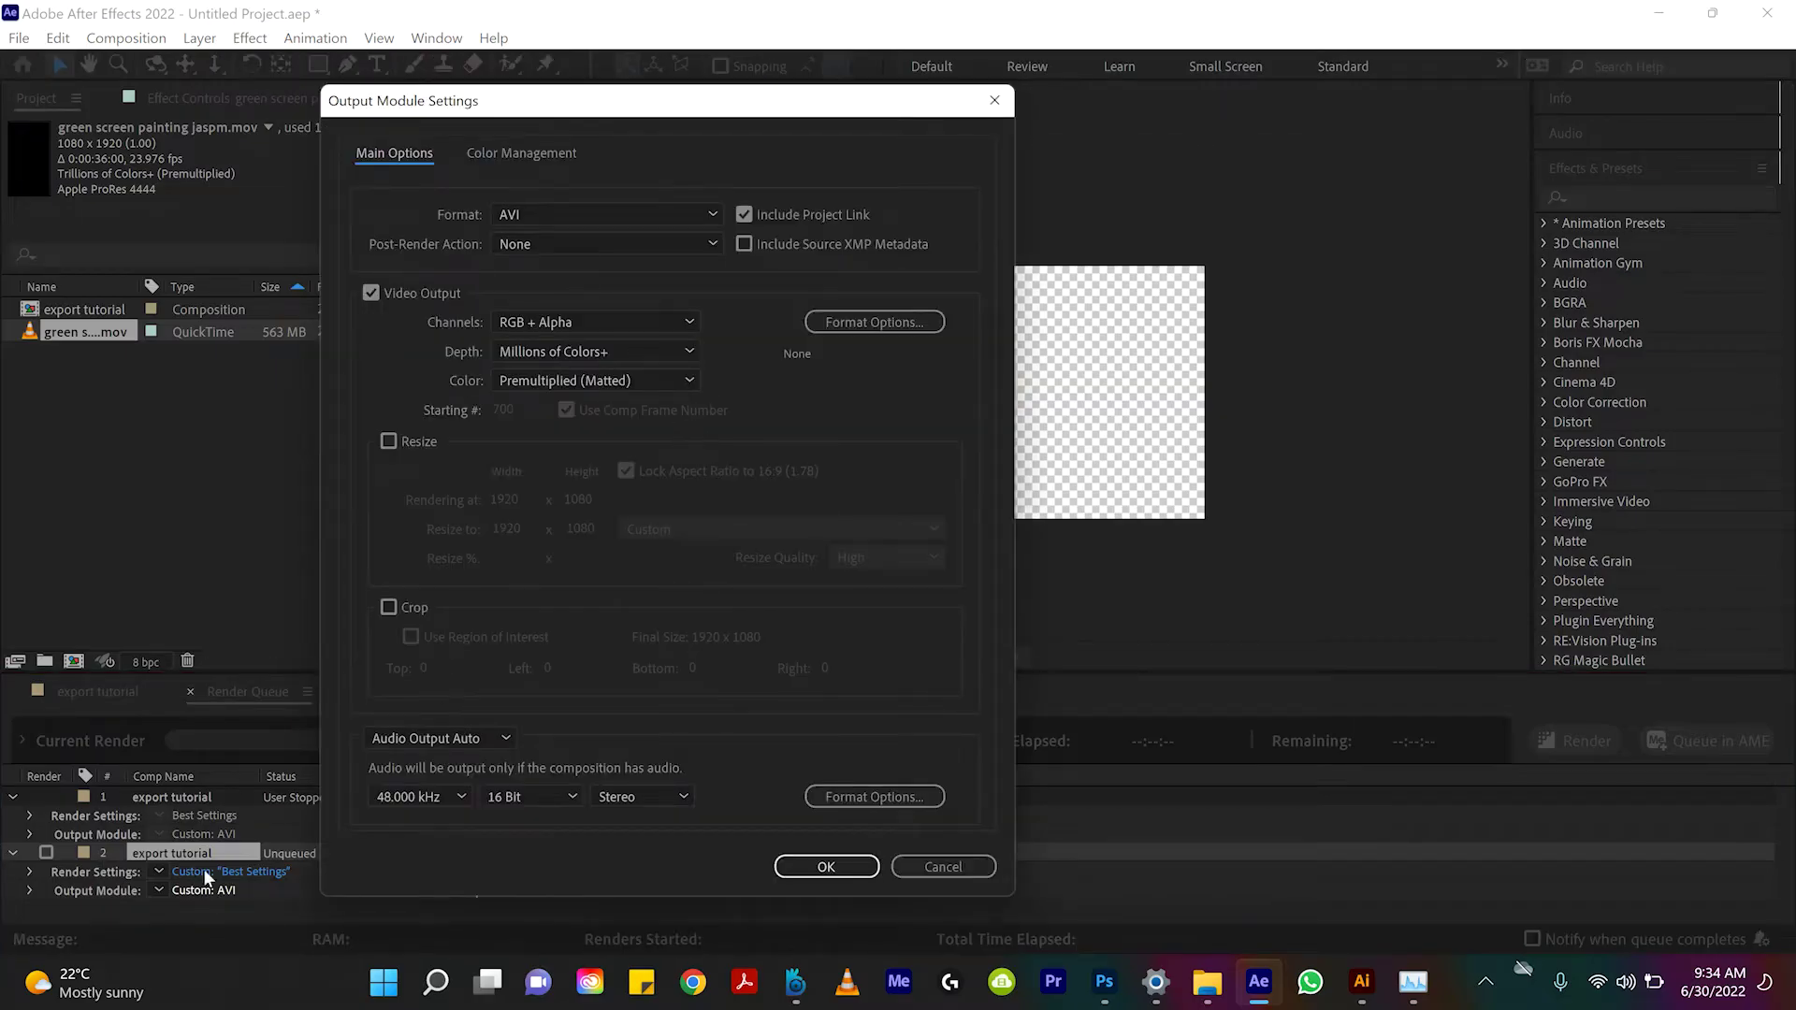
Set the second item's output to QuickTime with Apple ProRes 4444 and RGB + Alpha channels.
{"action": "left_click", "coordinate": [582, 214]}
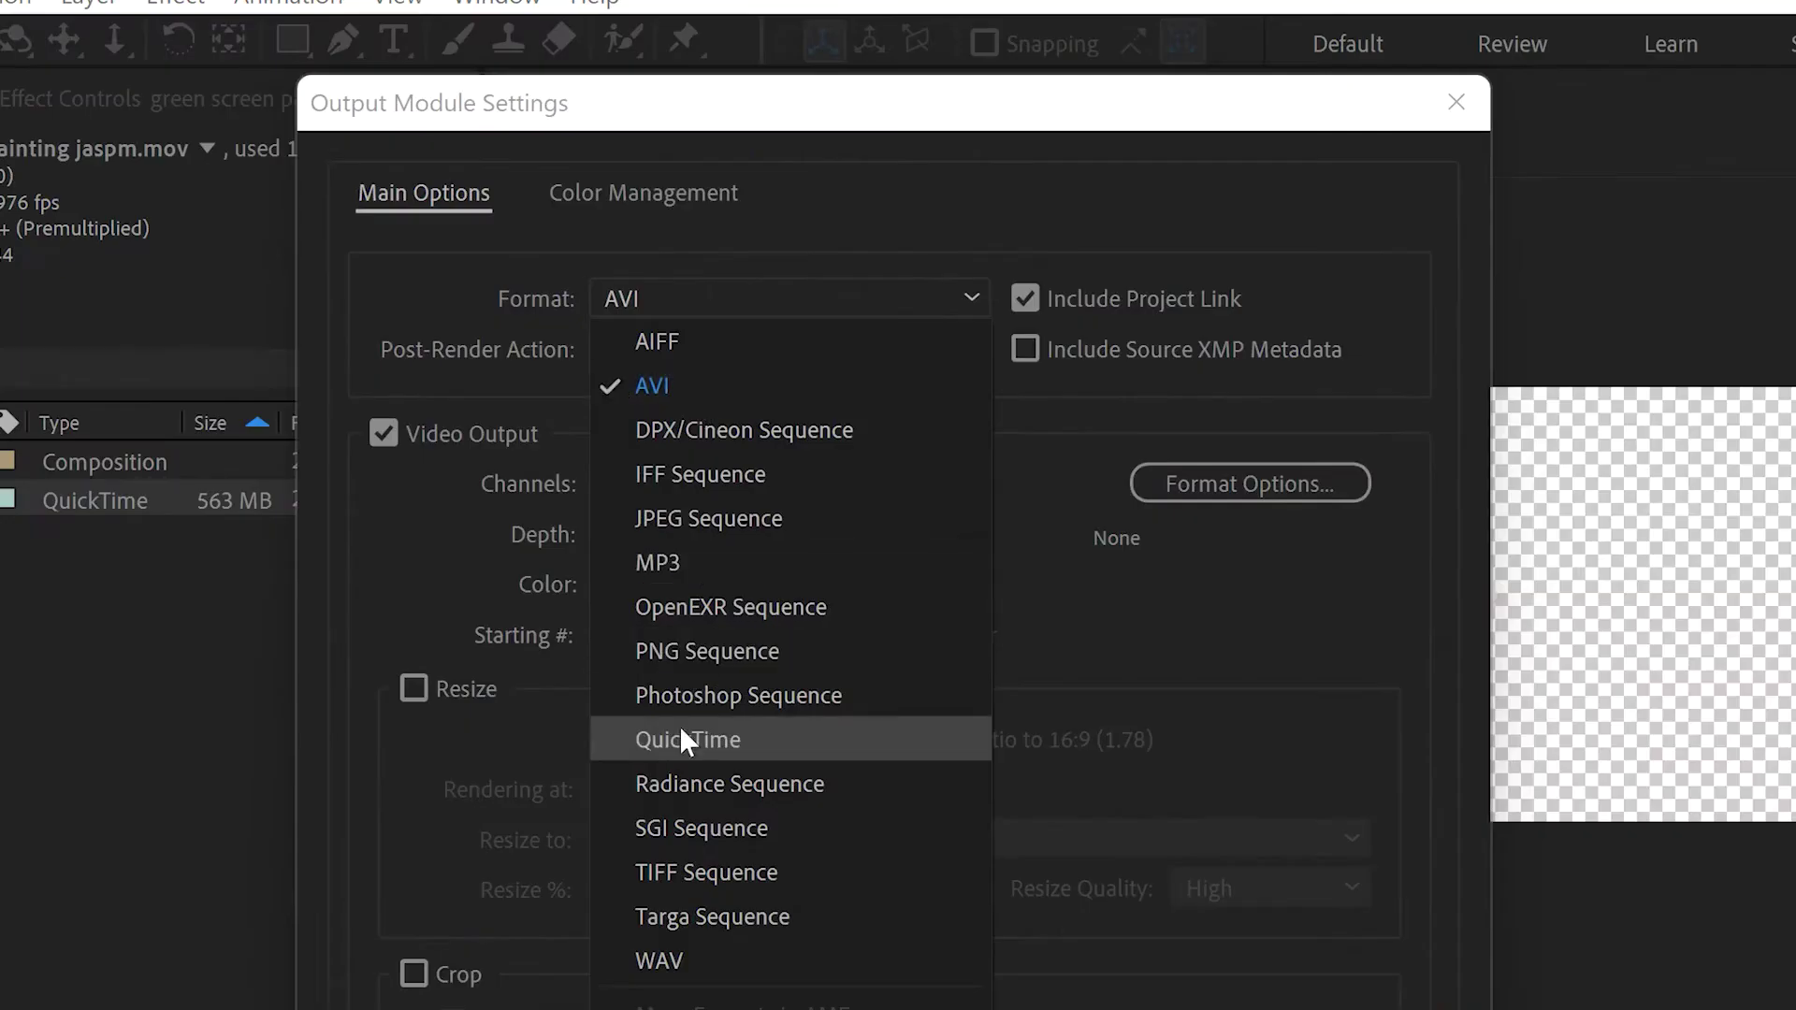
{"action": "left_click", "coordinate": [680, 742]}
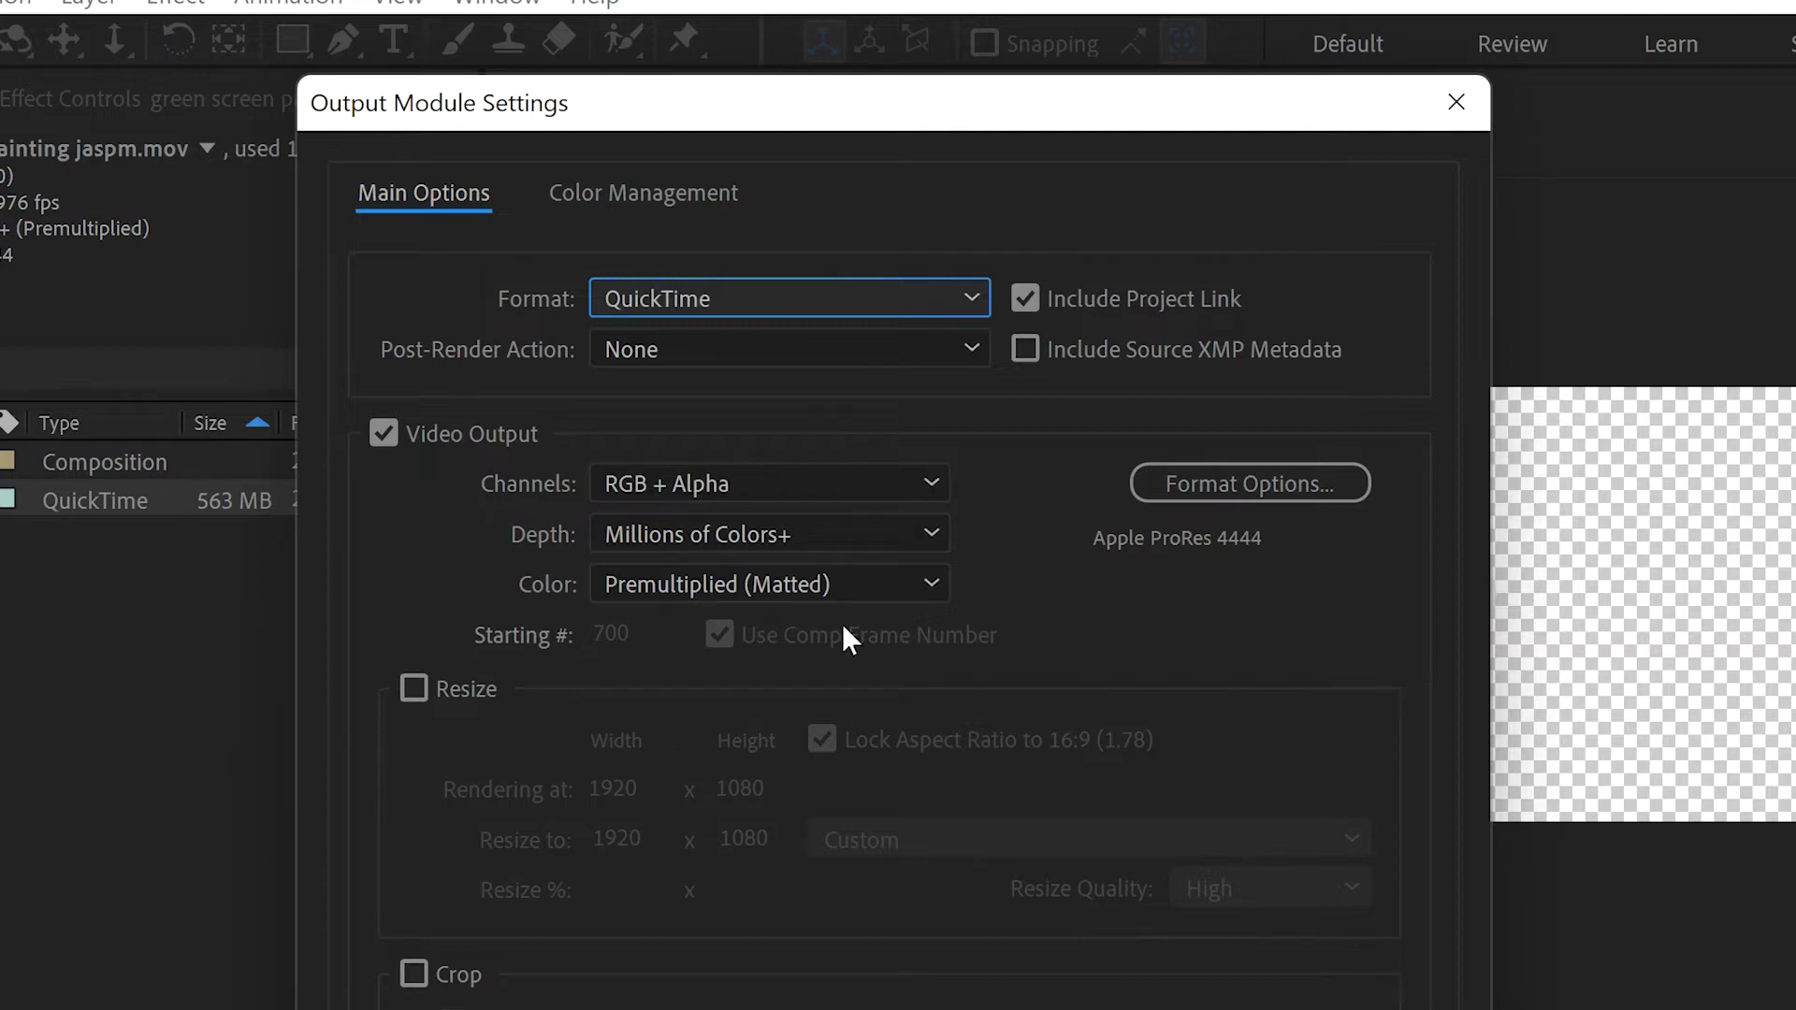
{"action": "left_click", "coordinate": [1202, 479]}
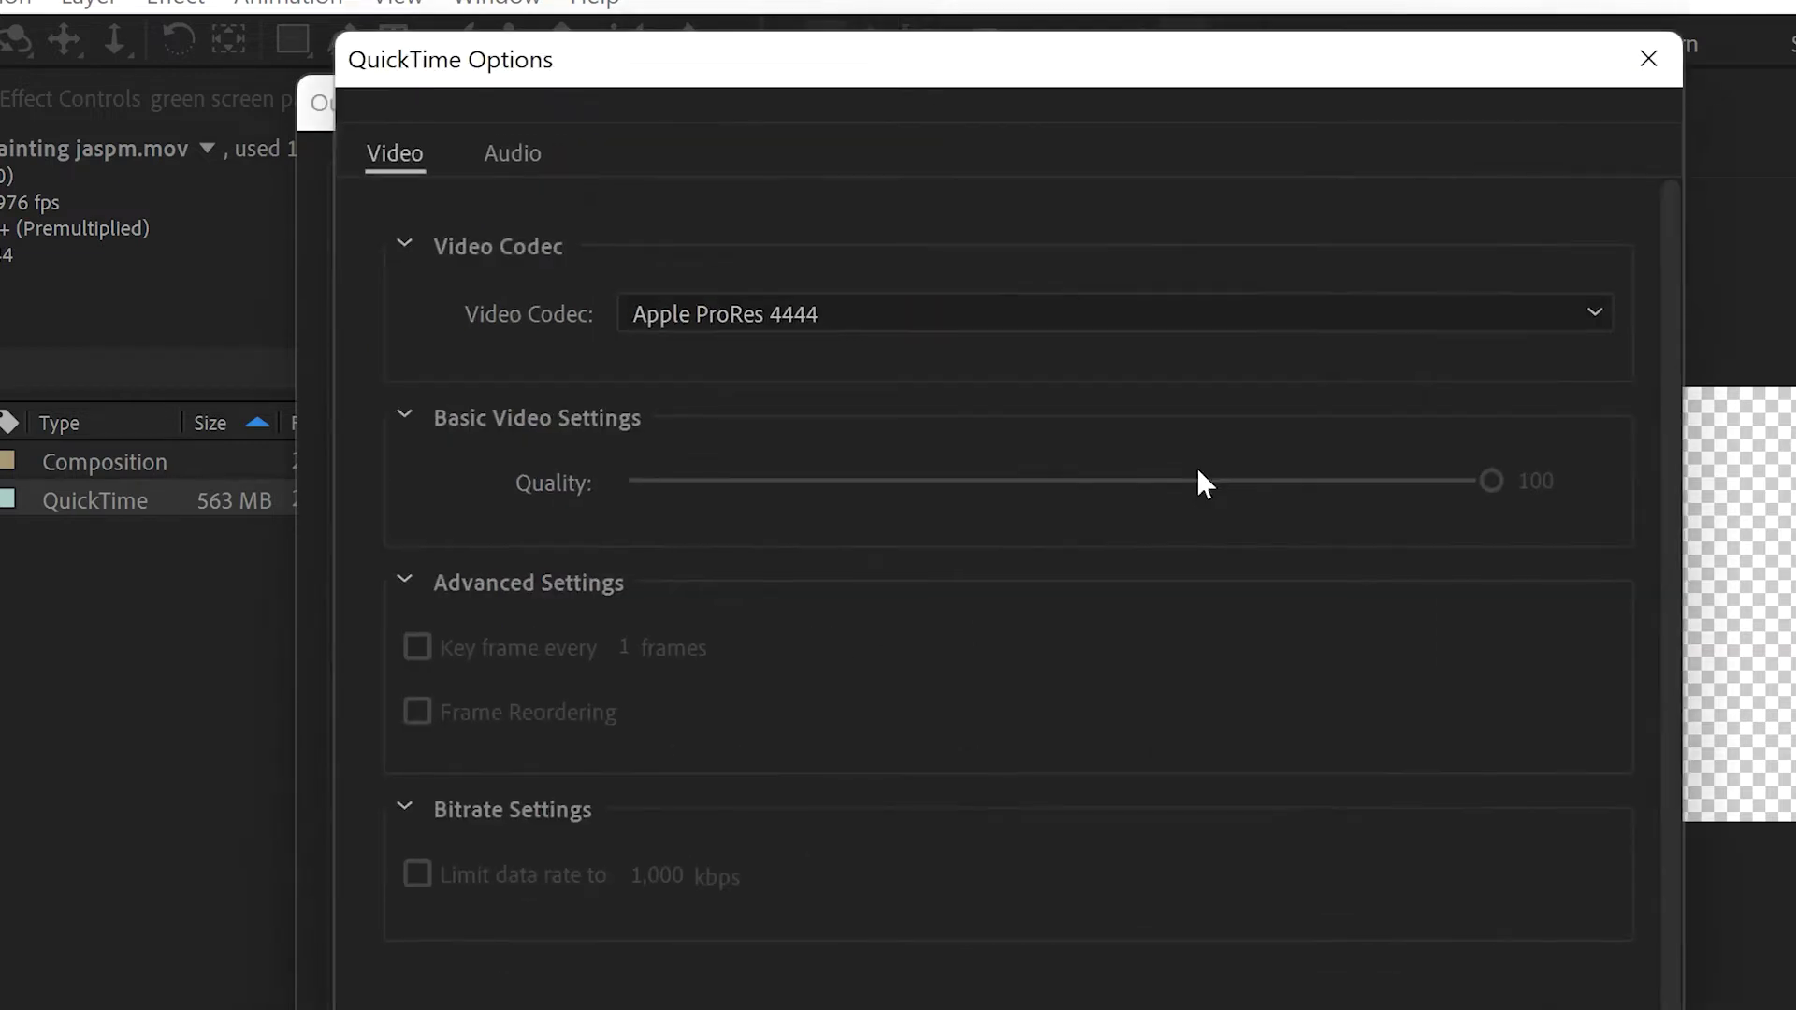
{"action": "left_click", "coordinate": [897, 333]}
{"action": "left_click", "coordinate": [825, 412]}
{"action": "left_click", "coordinate": [821, 329]}
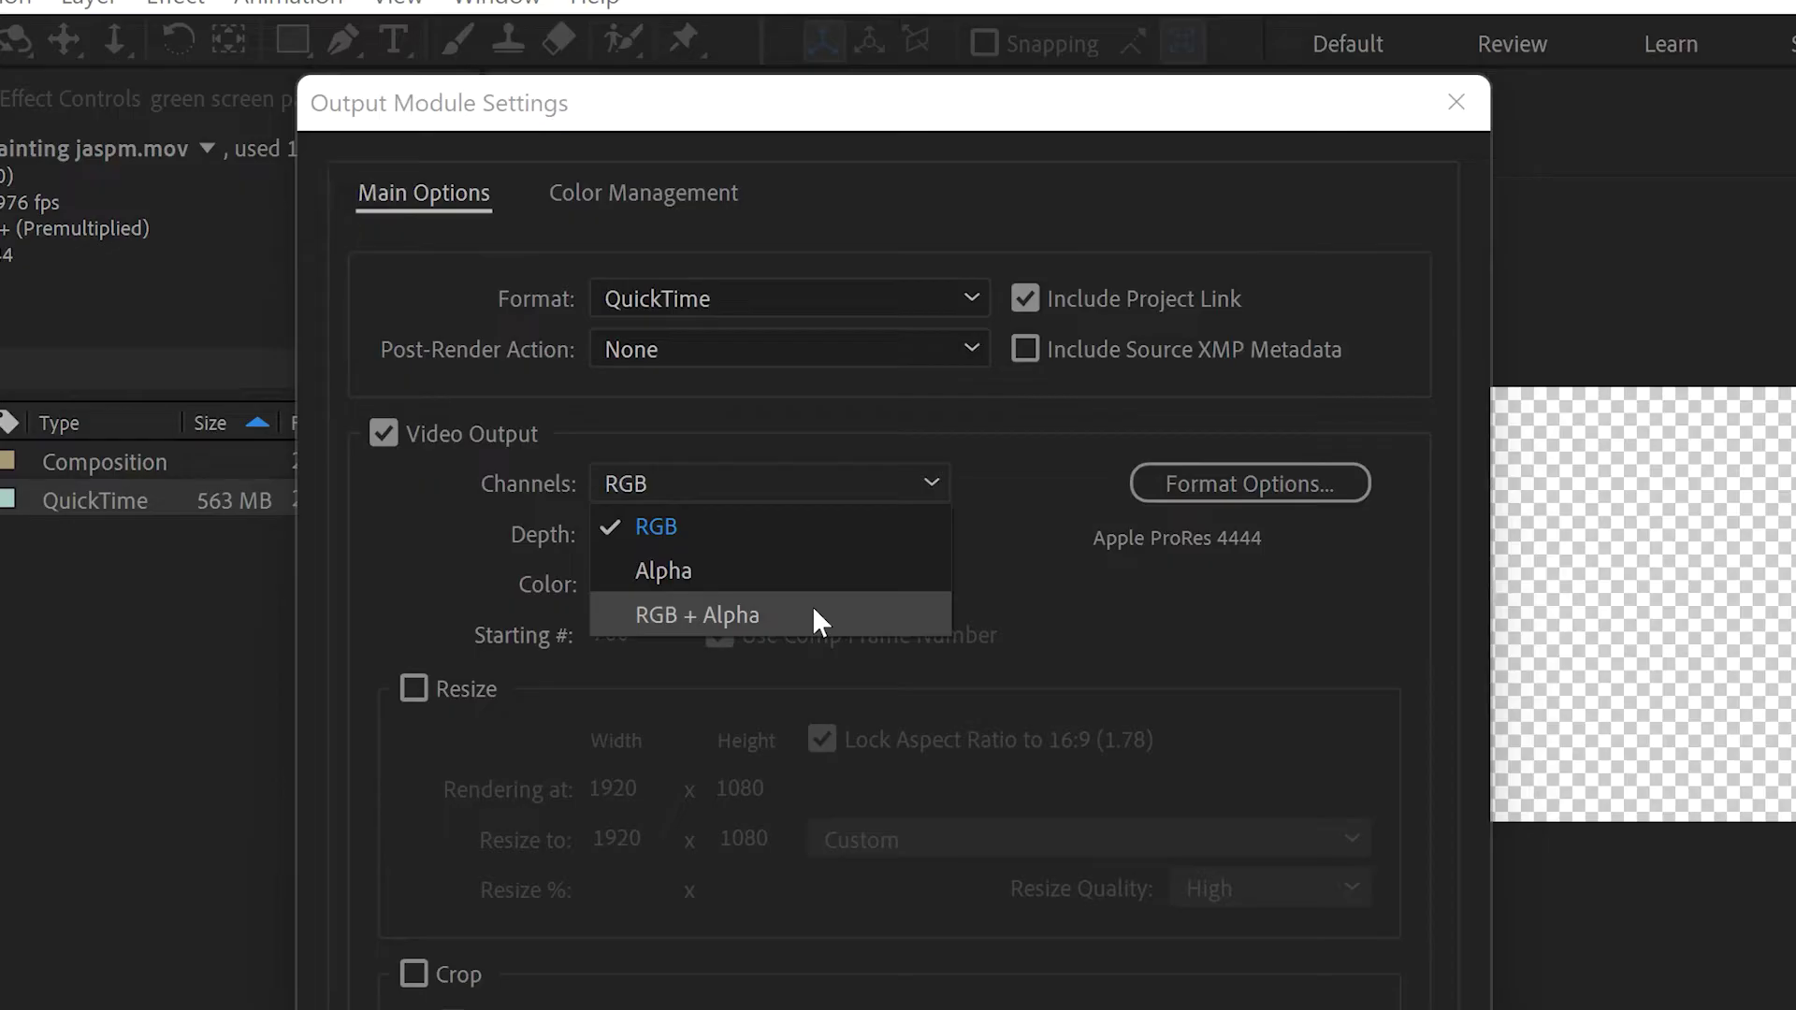
{"action": "left_click", "coordinate": [812, 615]}
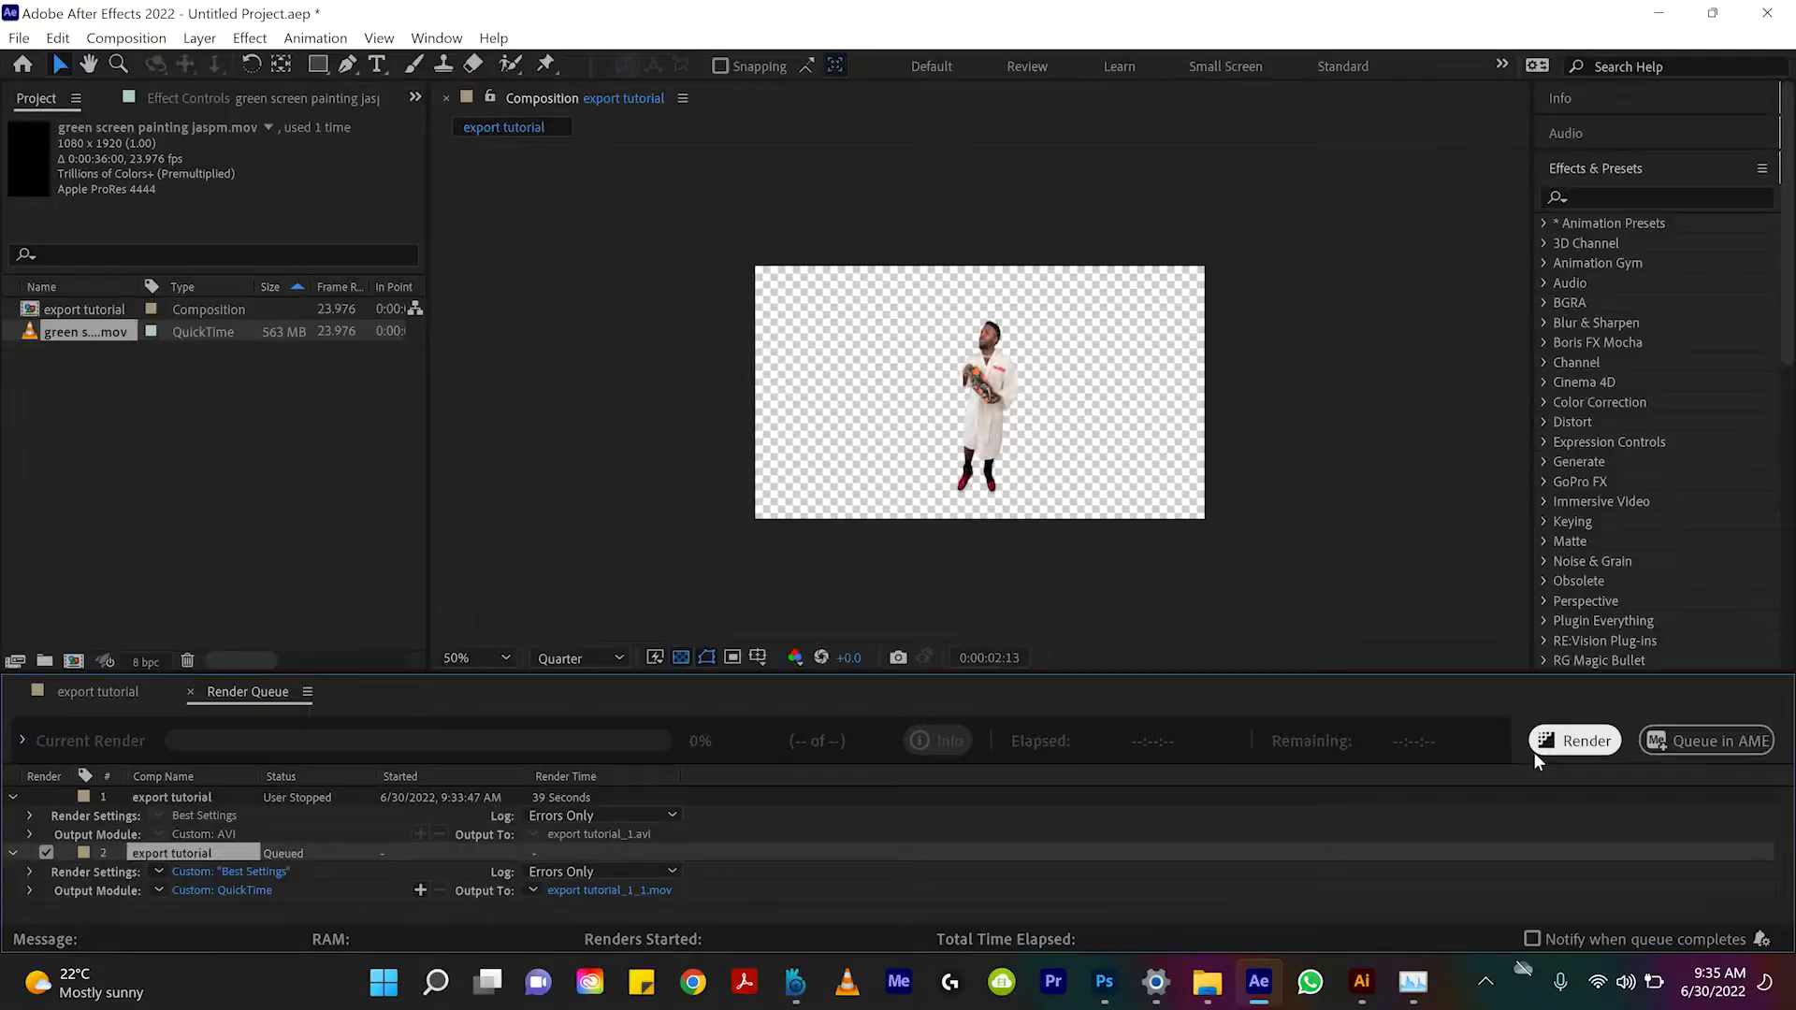
Render the ProRes alpha QuickTime export.
{"action": "left_click", "coordinate": [1536, 749]}
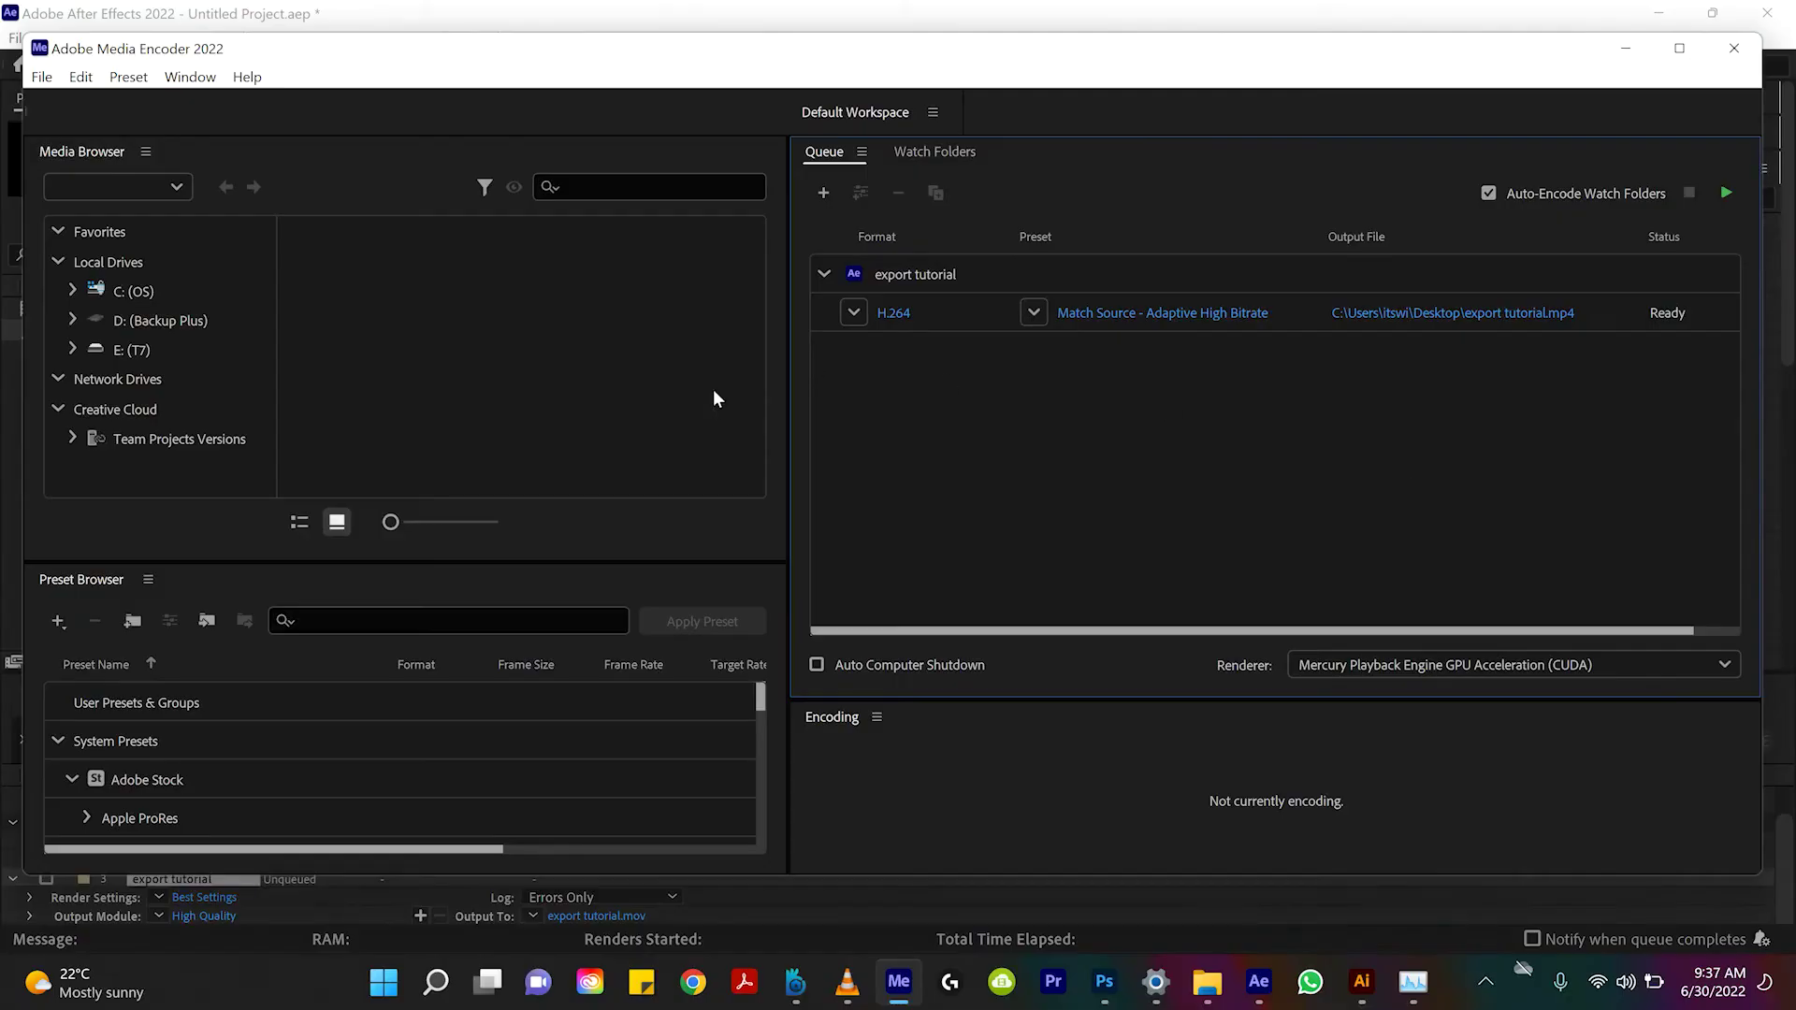
Switch the queued export tutorial item from H.264 to QuickTime using the Animation video codec.
{"action": "left_click", "coordinate": [893, 314]}
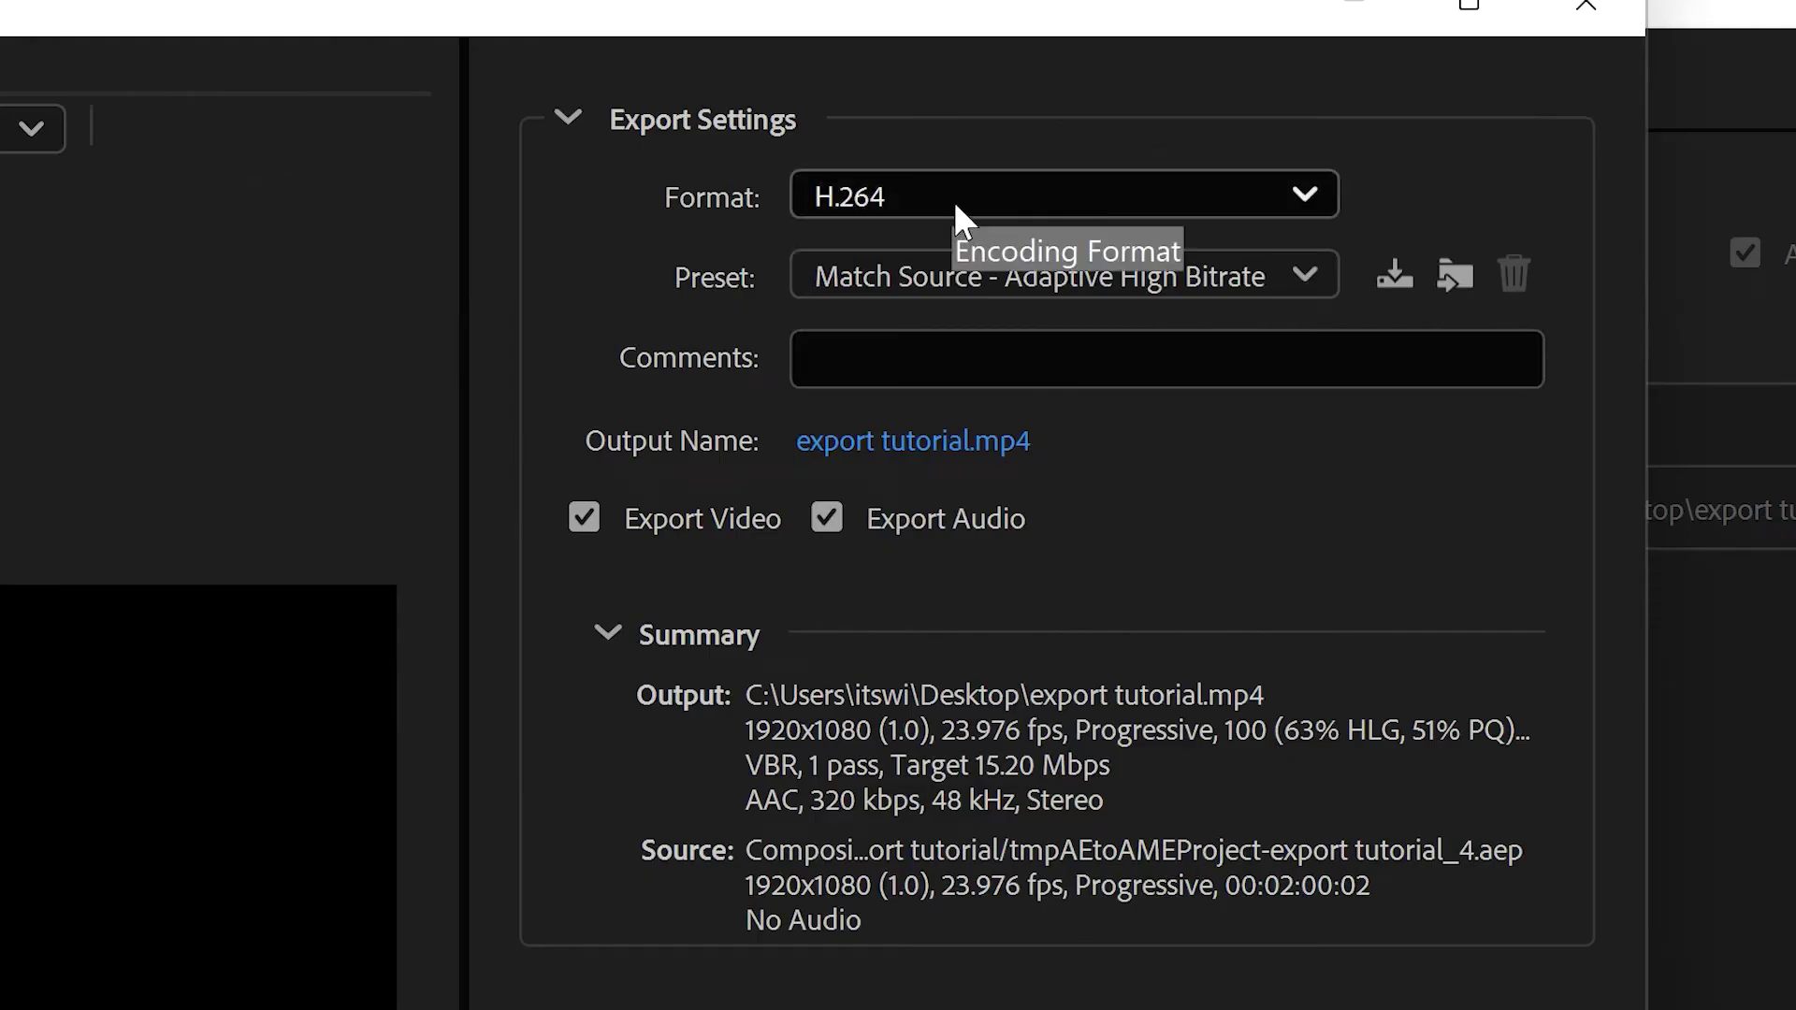
{"action": "left_click", "coordinate": [952, 200]}
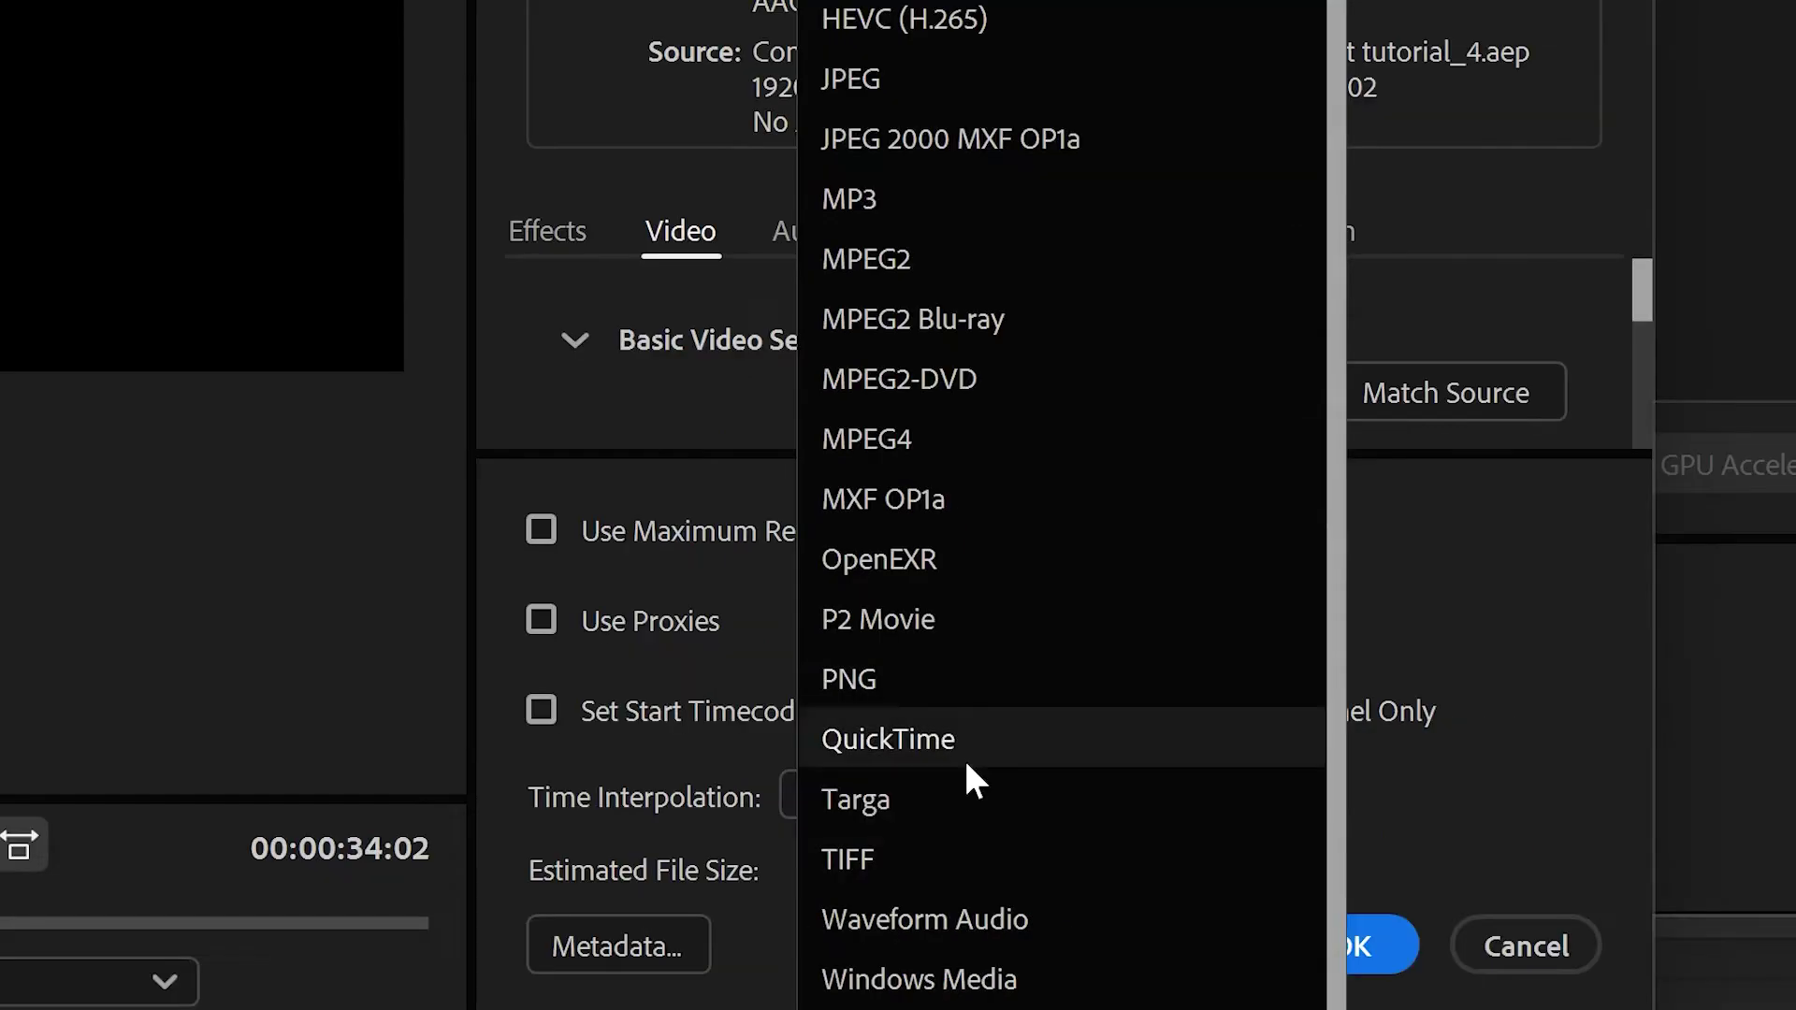
{"action": "left_click", "coordinate": [963, 756]}
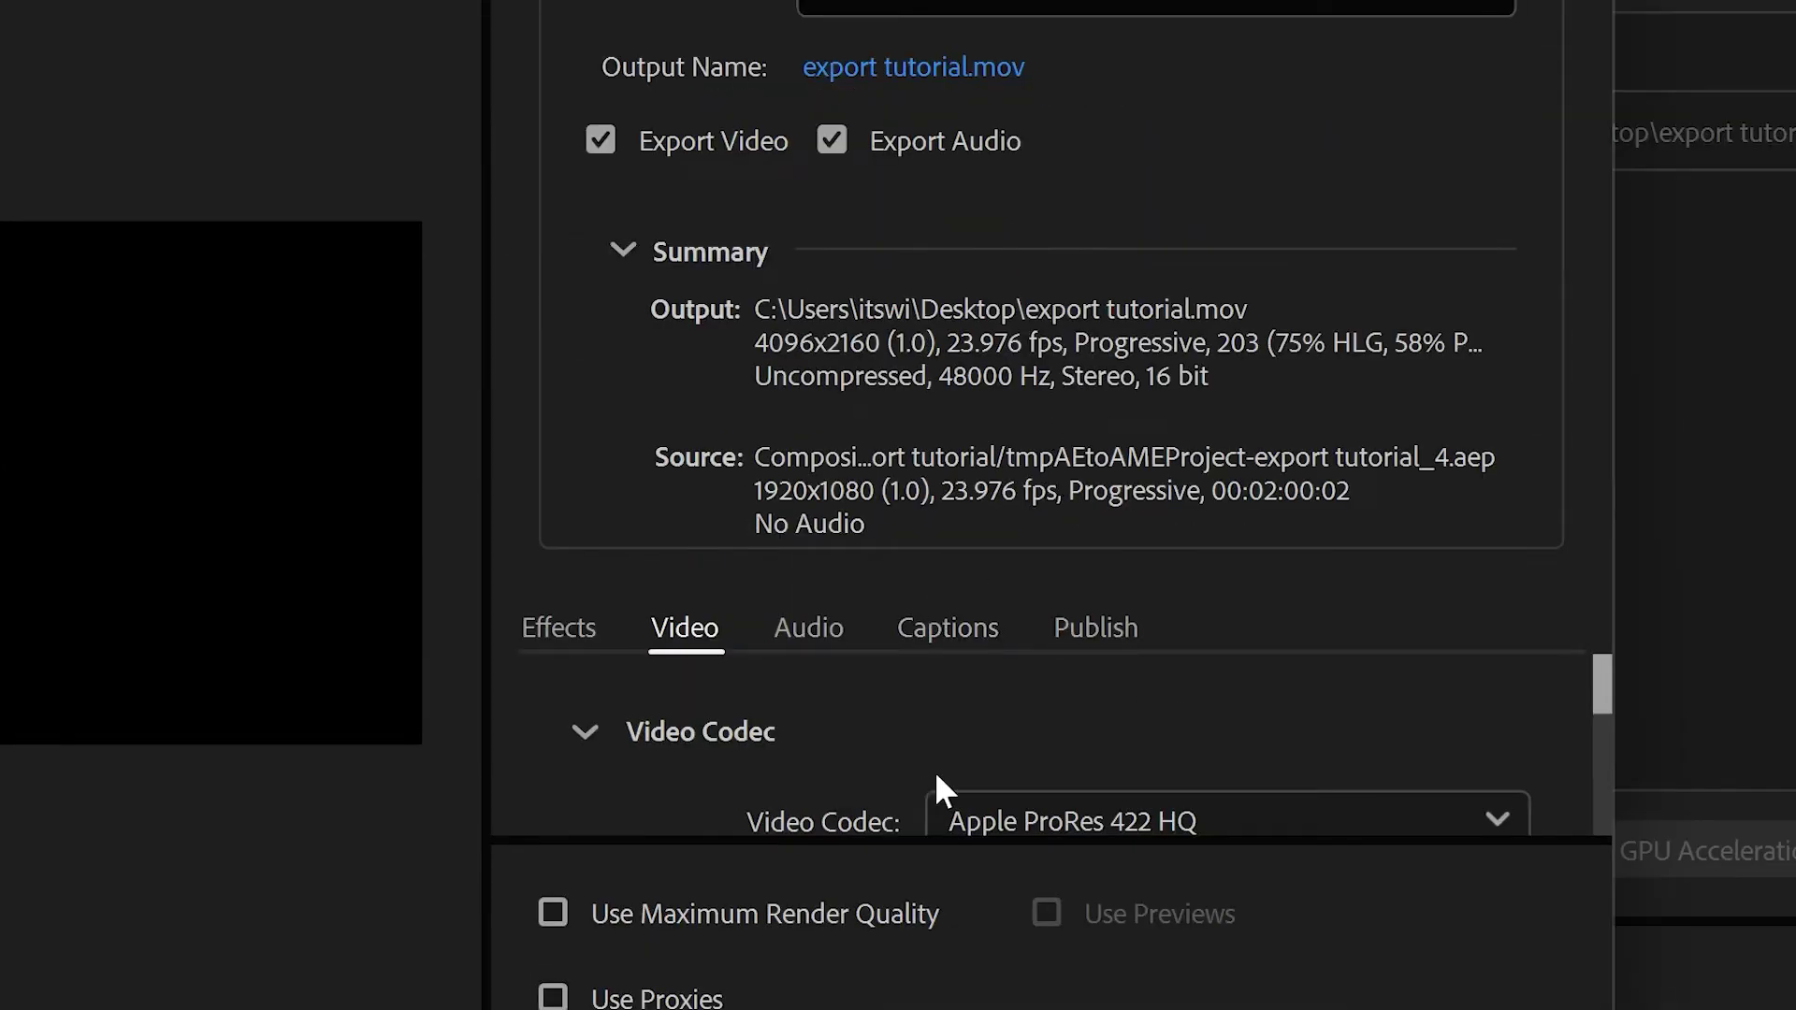
{"action": "scroll", "coordinate": [906, 739], "scroll_direction": "down", "scroll_amount": 2}
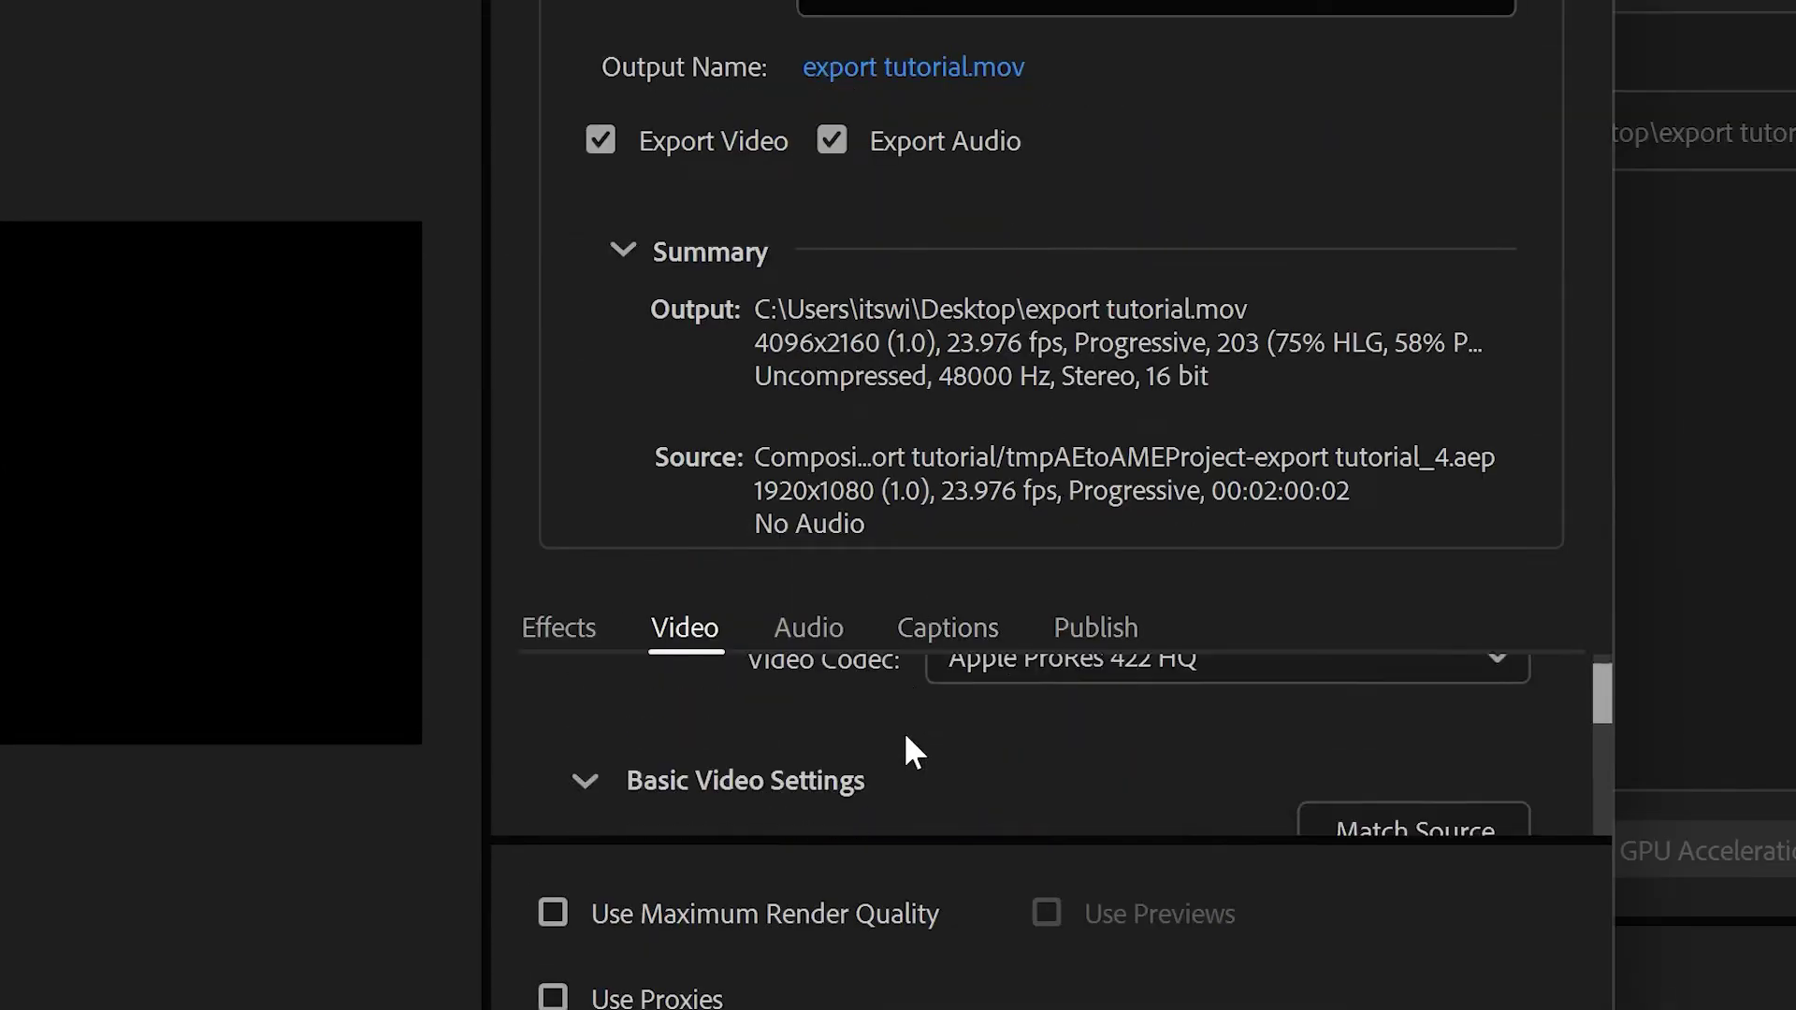
{"action": "scroll", "coordinate": [904, 731], "scroll_direction": "up", "scroll_amount": 2}
{"action": "scroll", "coordinate": [903, 731], "scroll_direction": "down", "scroll_amount": 1}
{"action": "left_click", "coordinate": [1145, 621]}
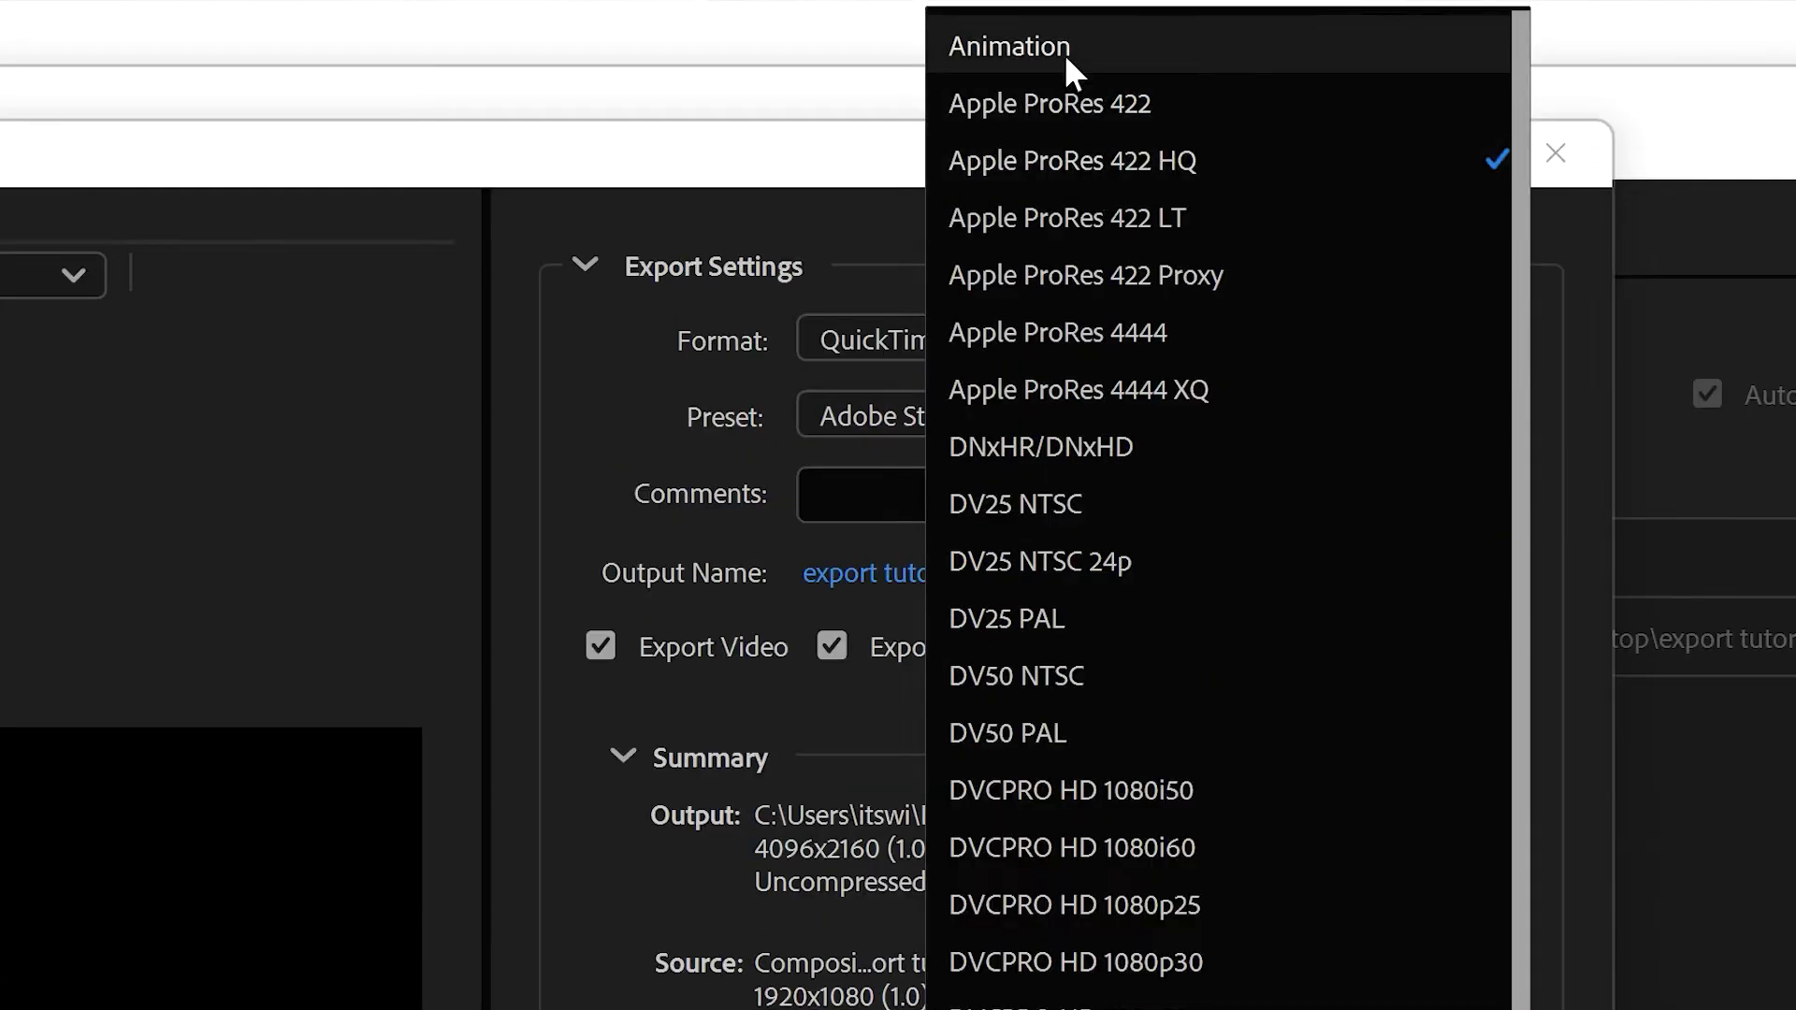
{"action": "left_click", "coordinate": [1064, 47]}
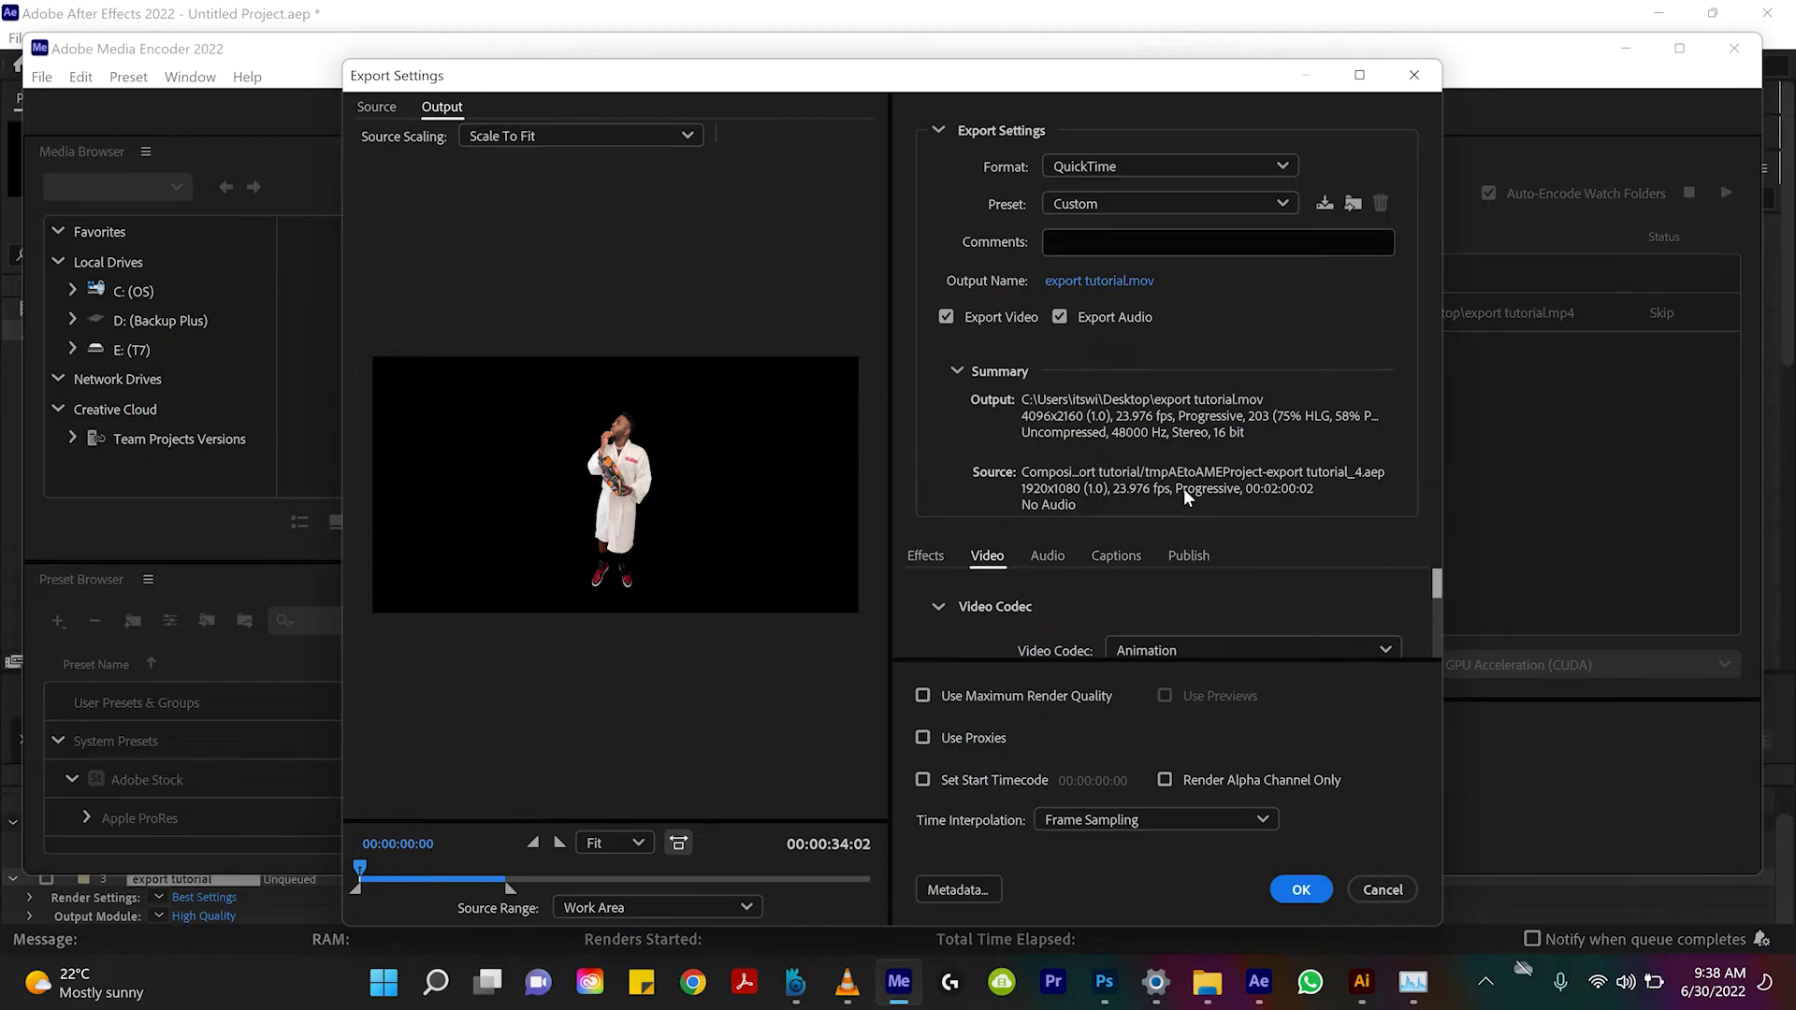
Set the video depth to 8-bpc + alpha, confirm the settings, and start encoding the queue.
{"action": "scroll", "coordinate": [1422, 582], "scroll_direction": "down", "scroll_amount": 3}
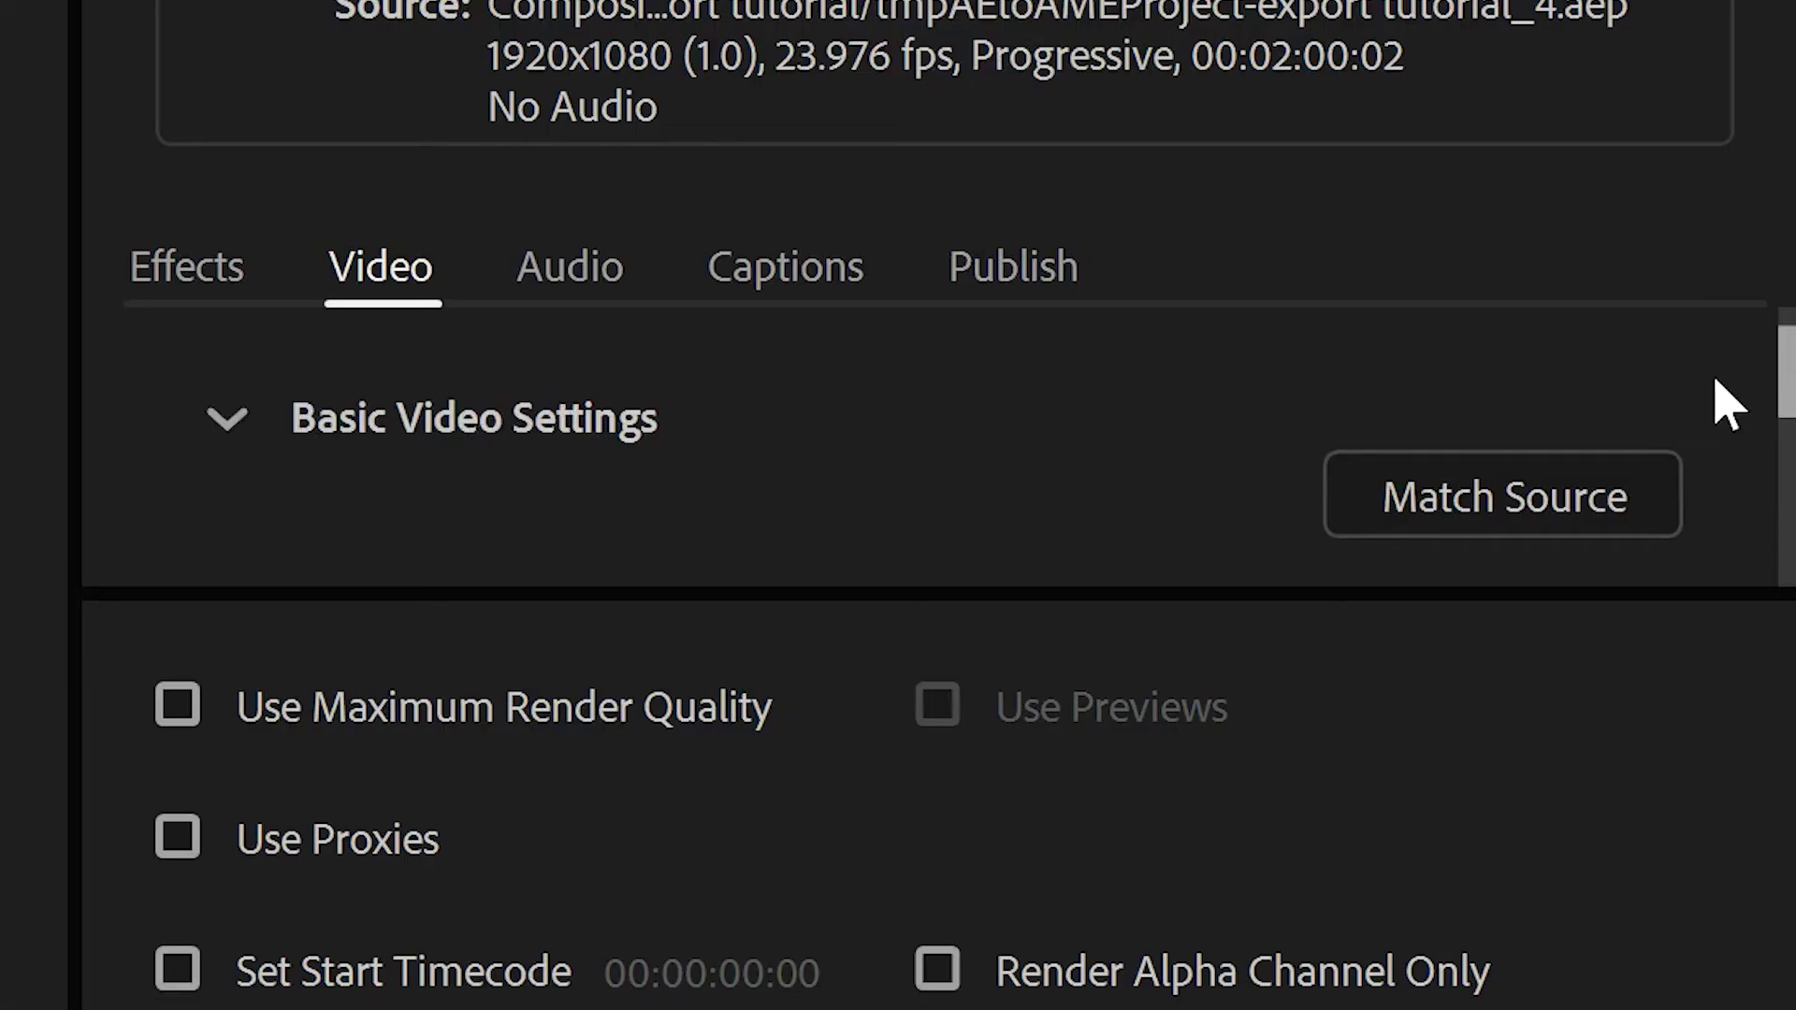
{"action": "scroll", "coordinate": [1726, 407], "scroll_direction": "down", "scroll_amount": 6}
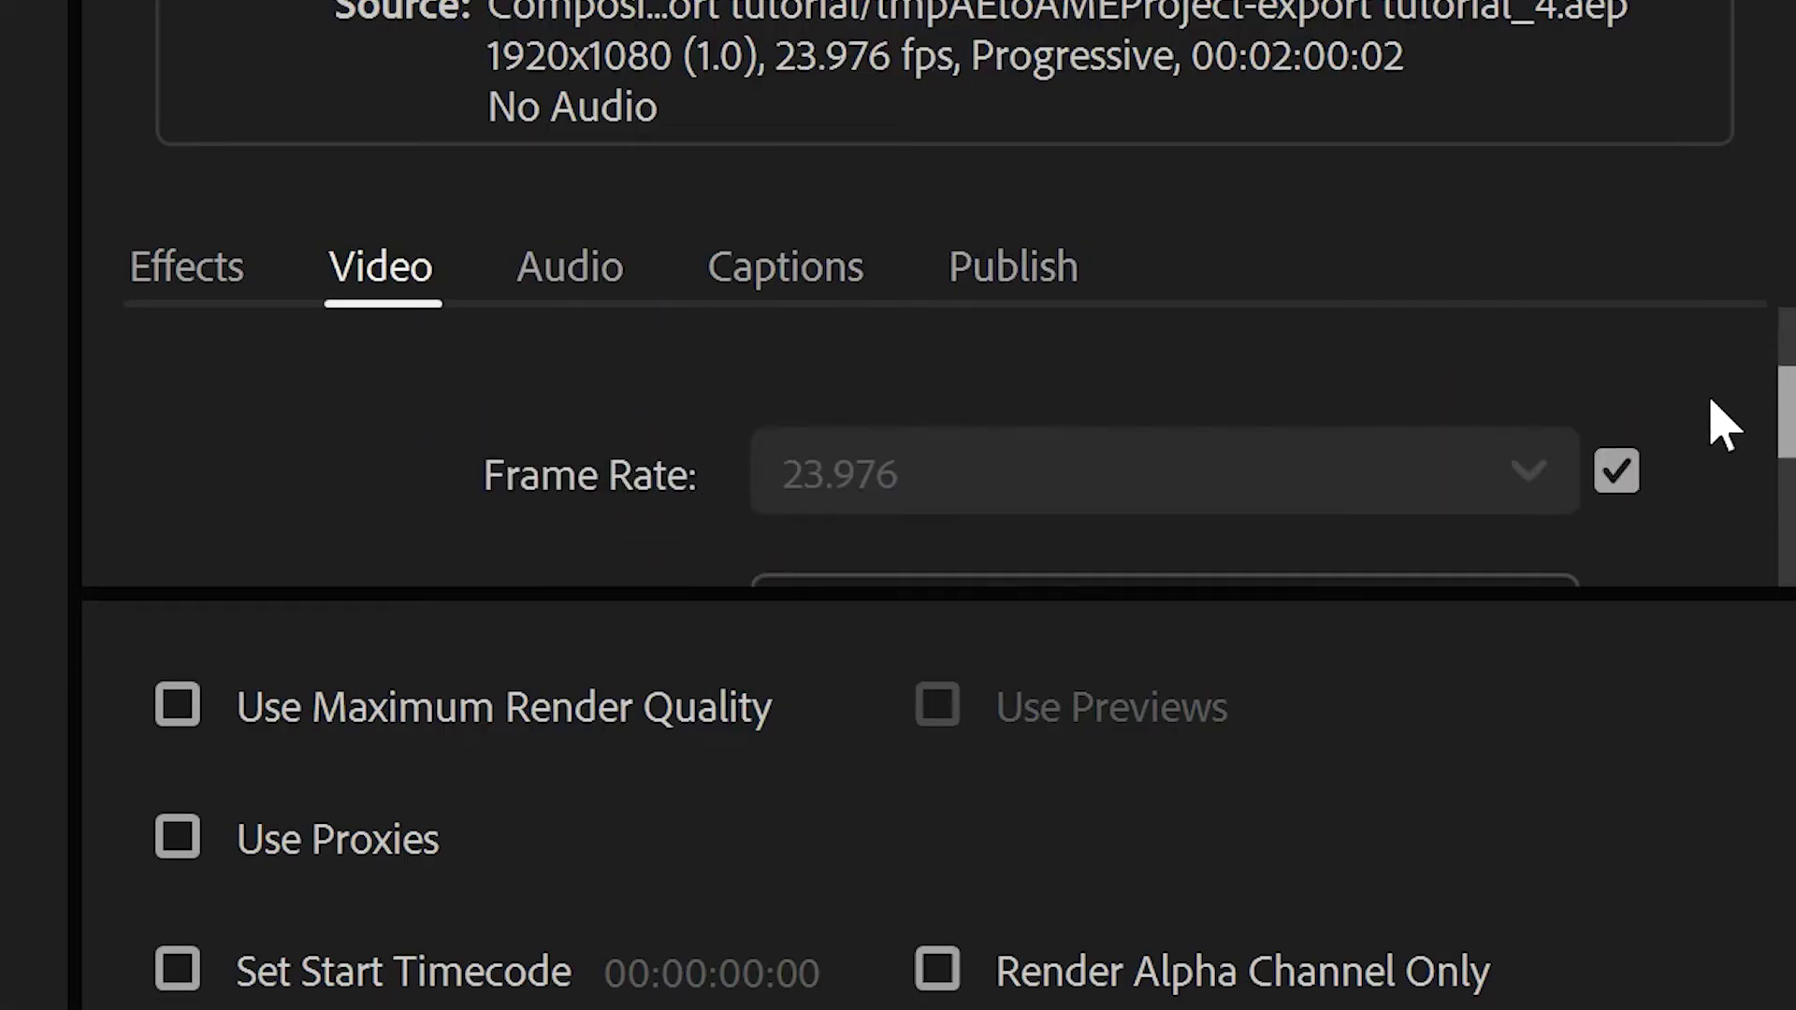
{"action": "scroll", "coordinate": [1726, 425], "scroll_direction": "down", "scroll_amount": 4}
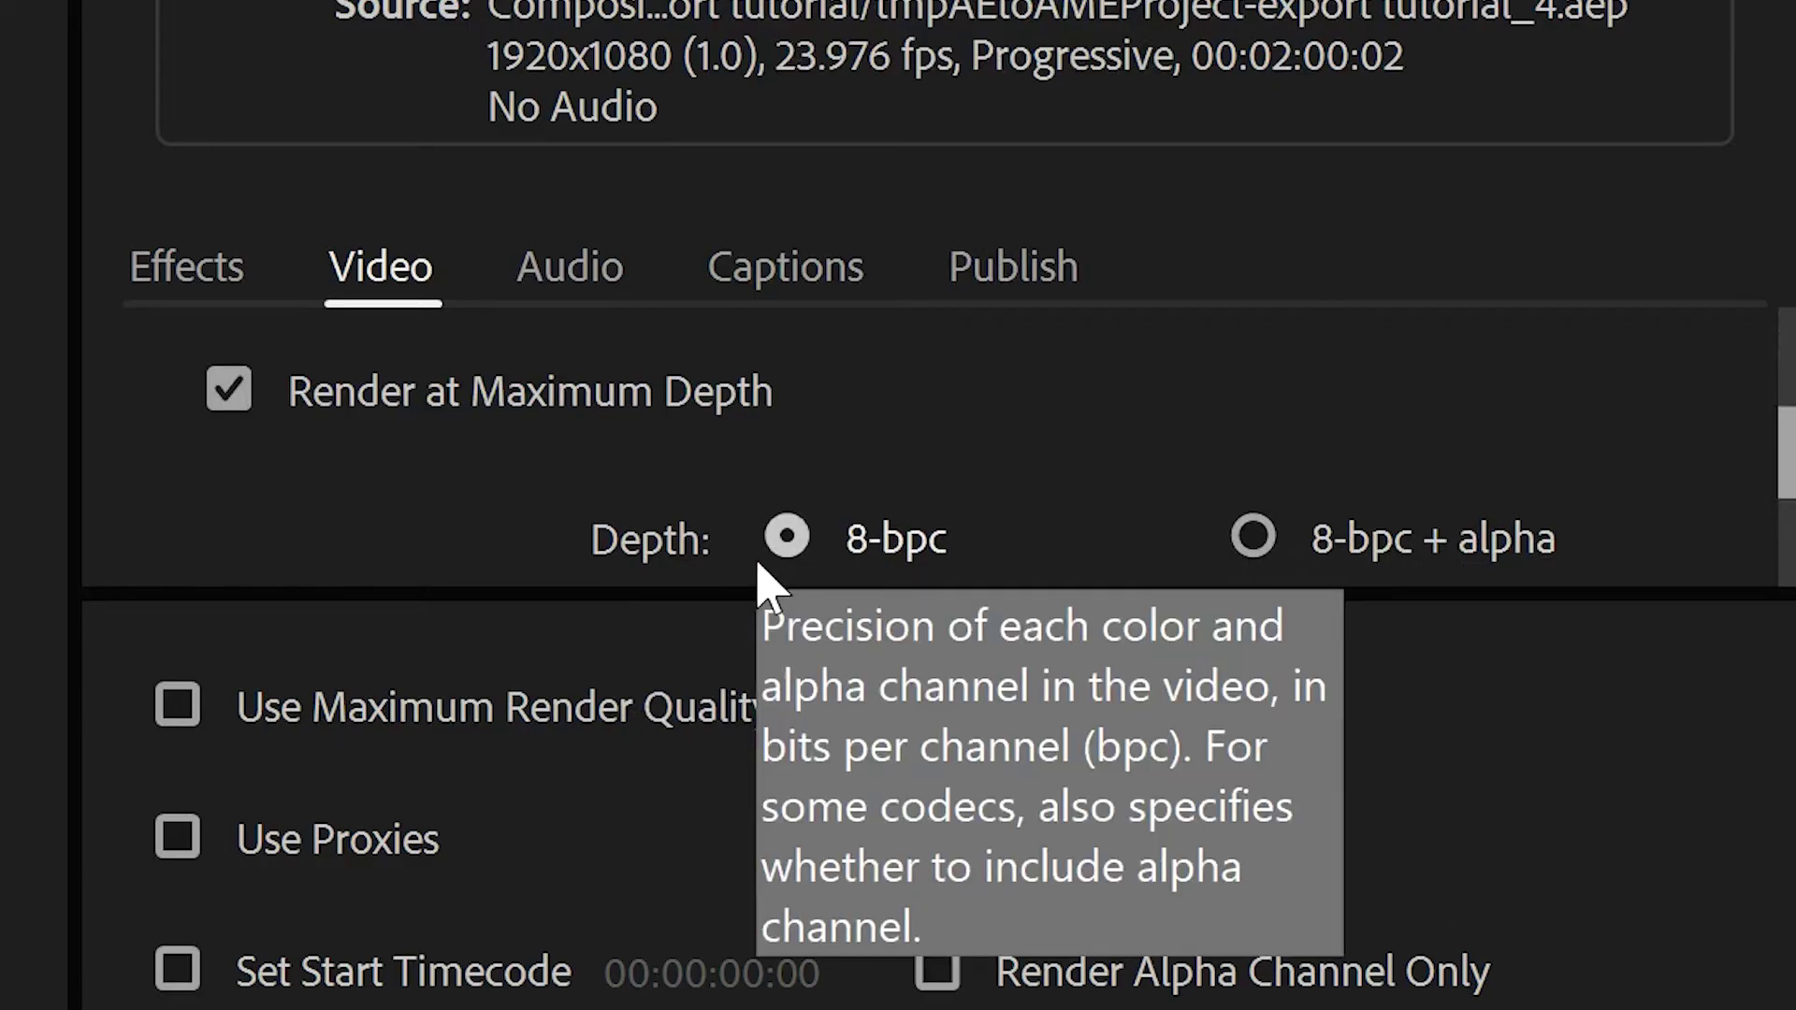
{"action": "left_click", "coordinate": [1337, 562]}
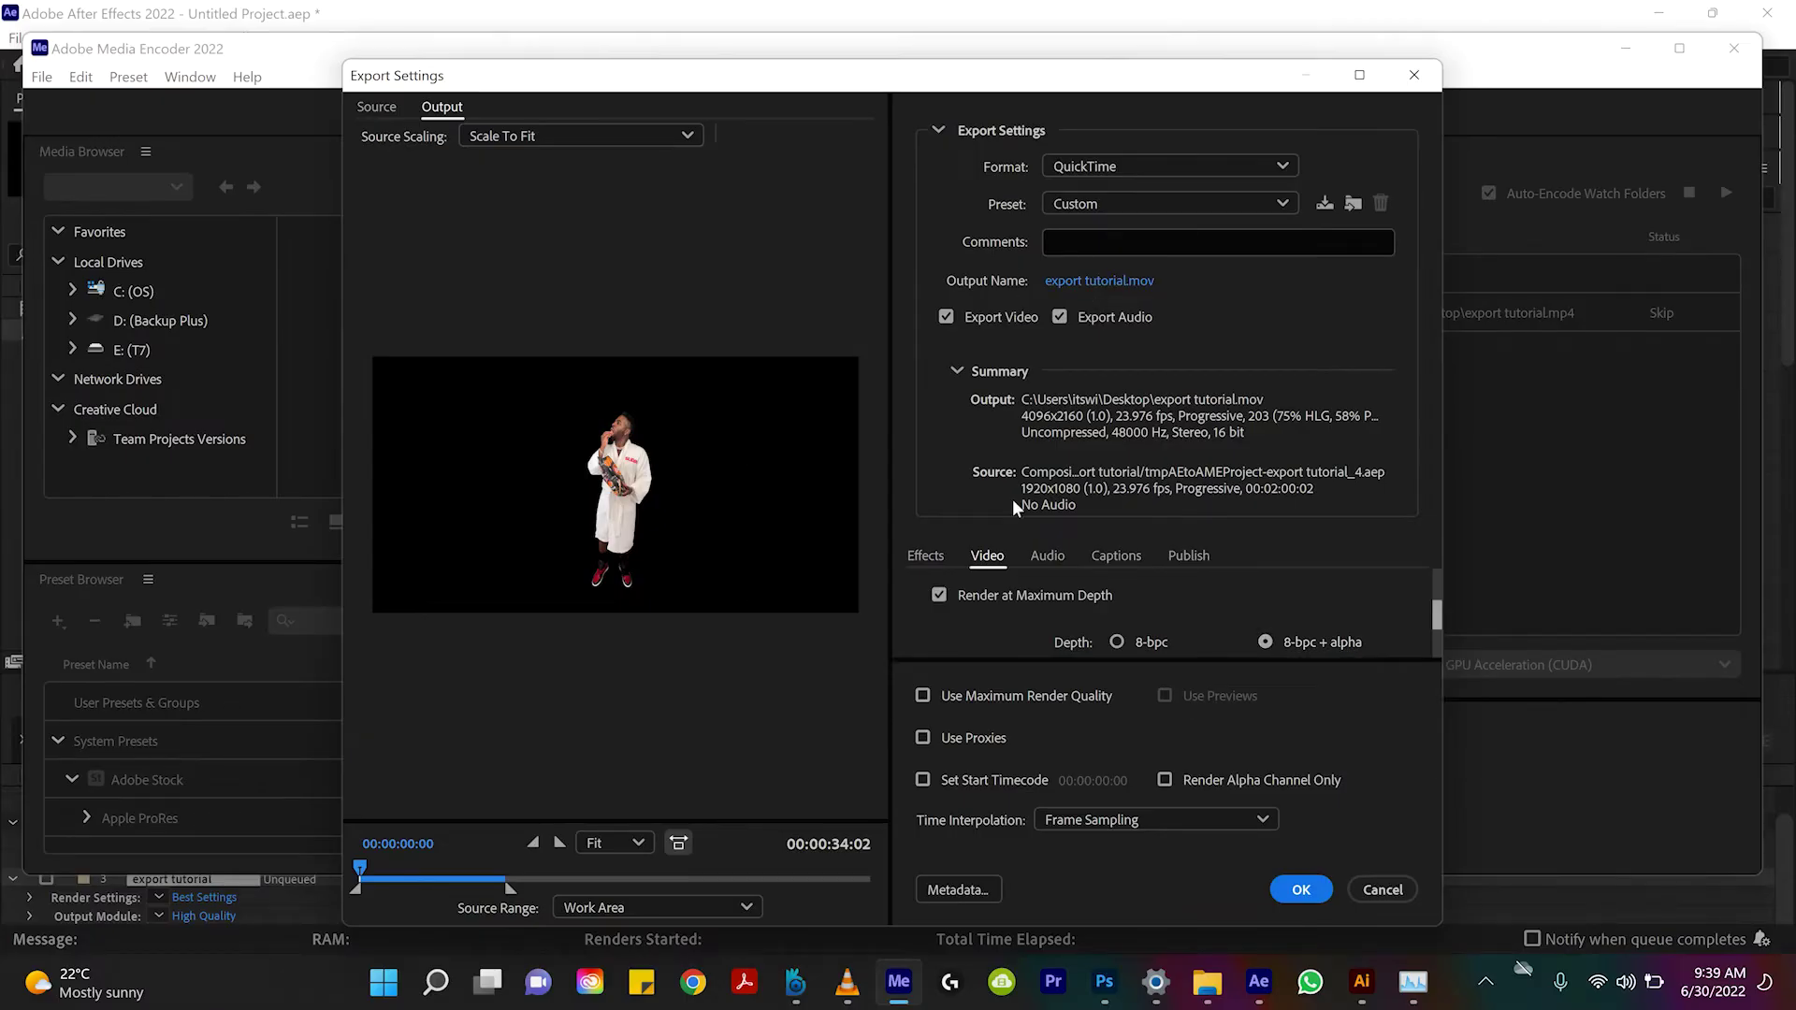
{"action": "left_click", "coordinate": [1301, 890]}
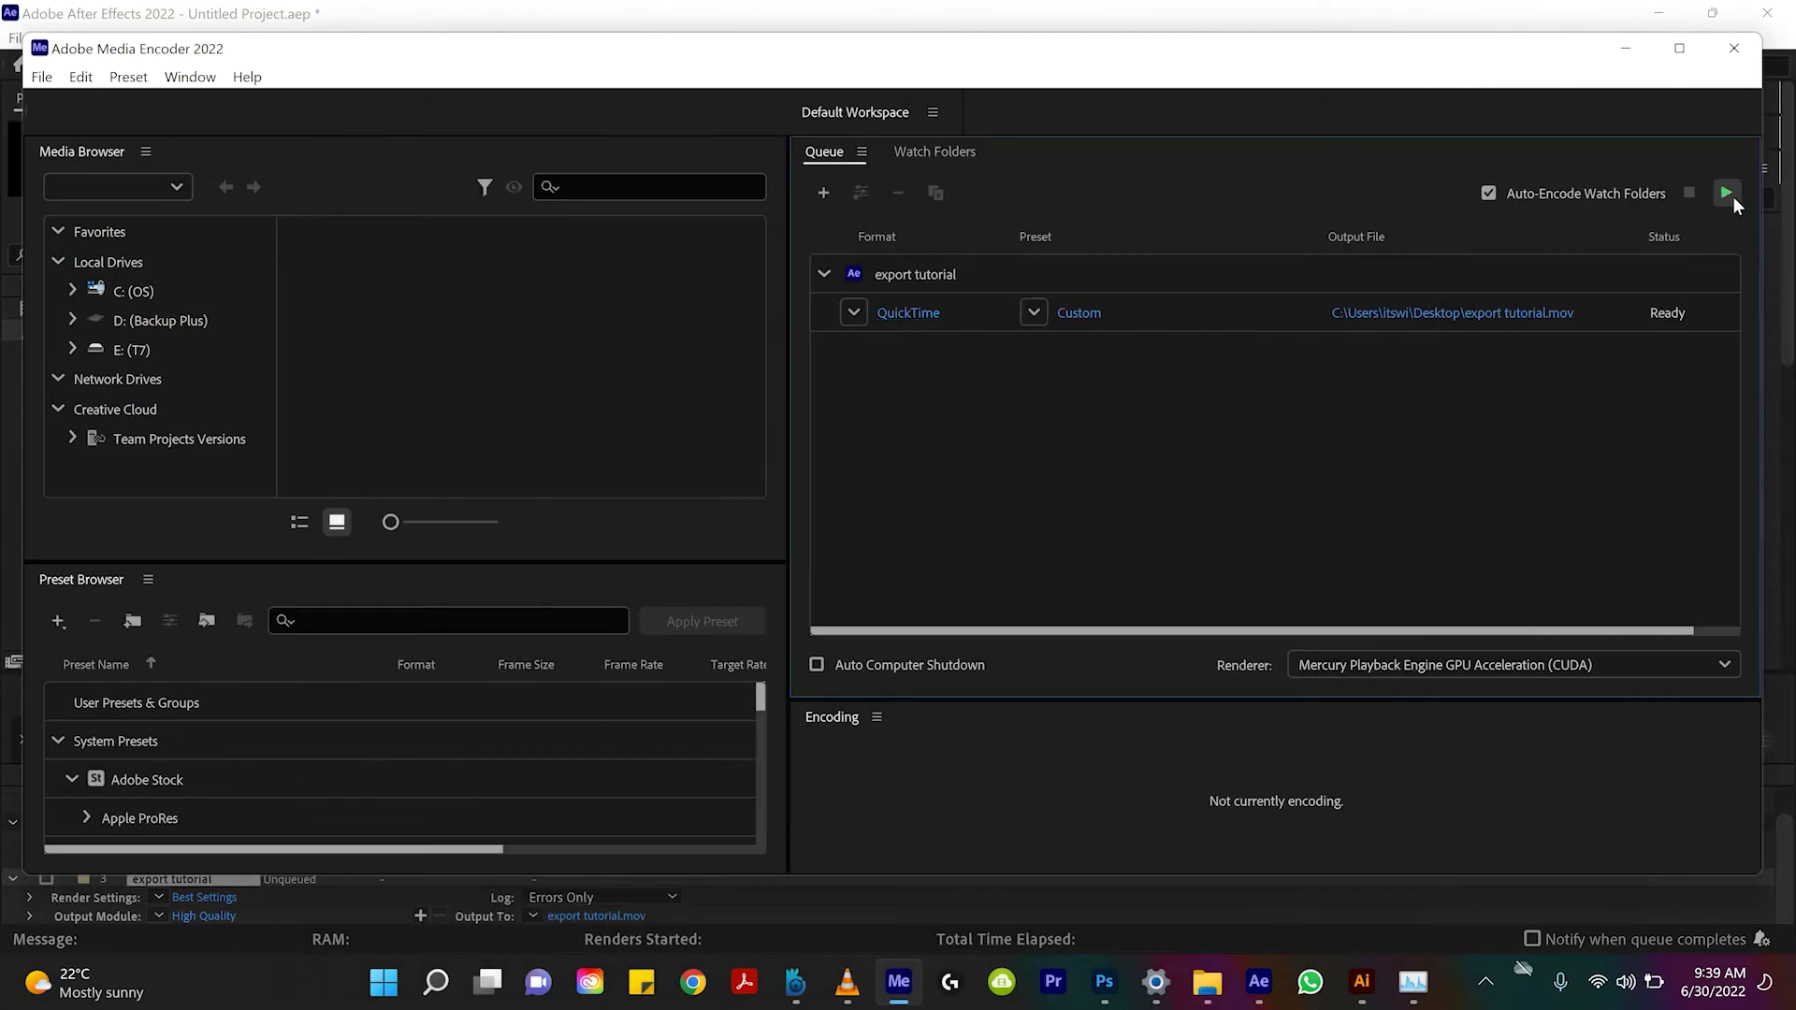
{"action": "left_click", "coordinate": [1727, 193]}
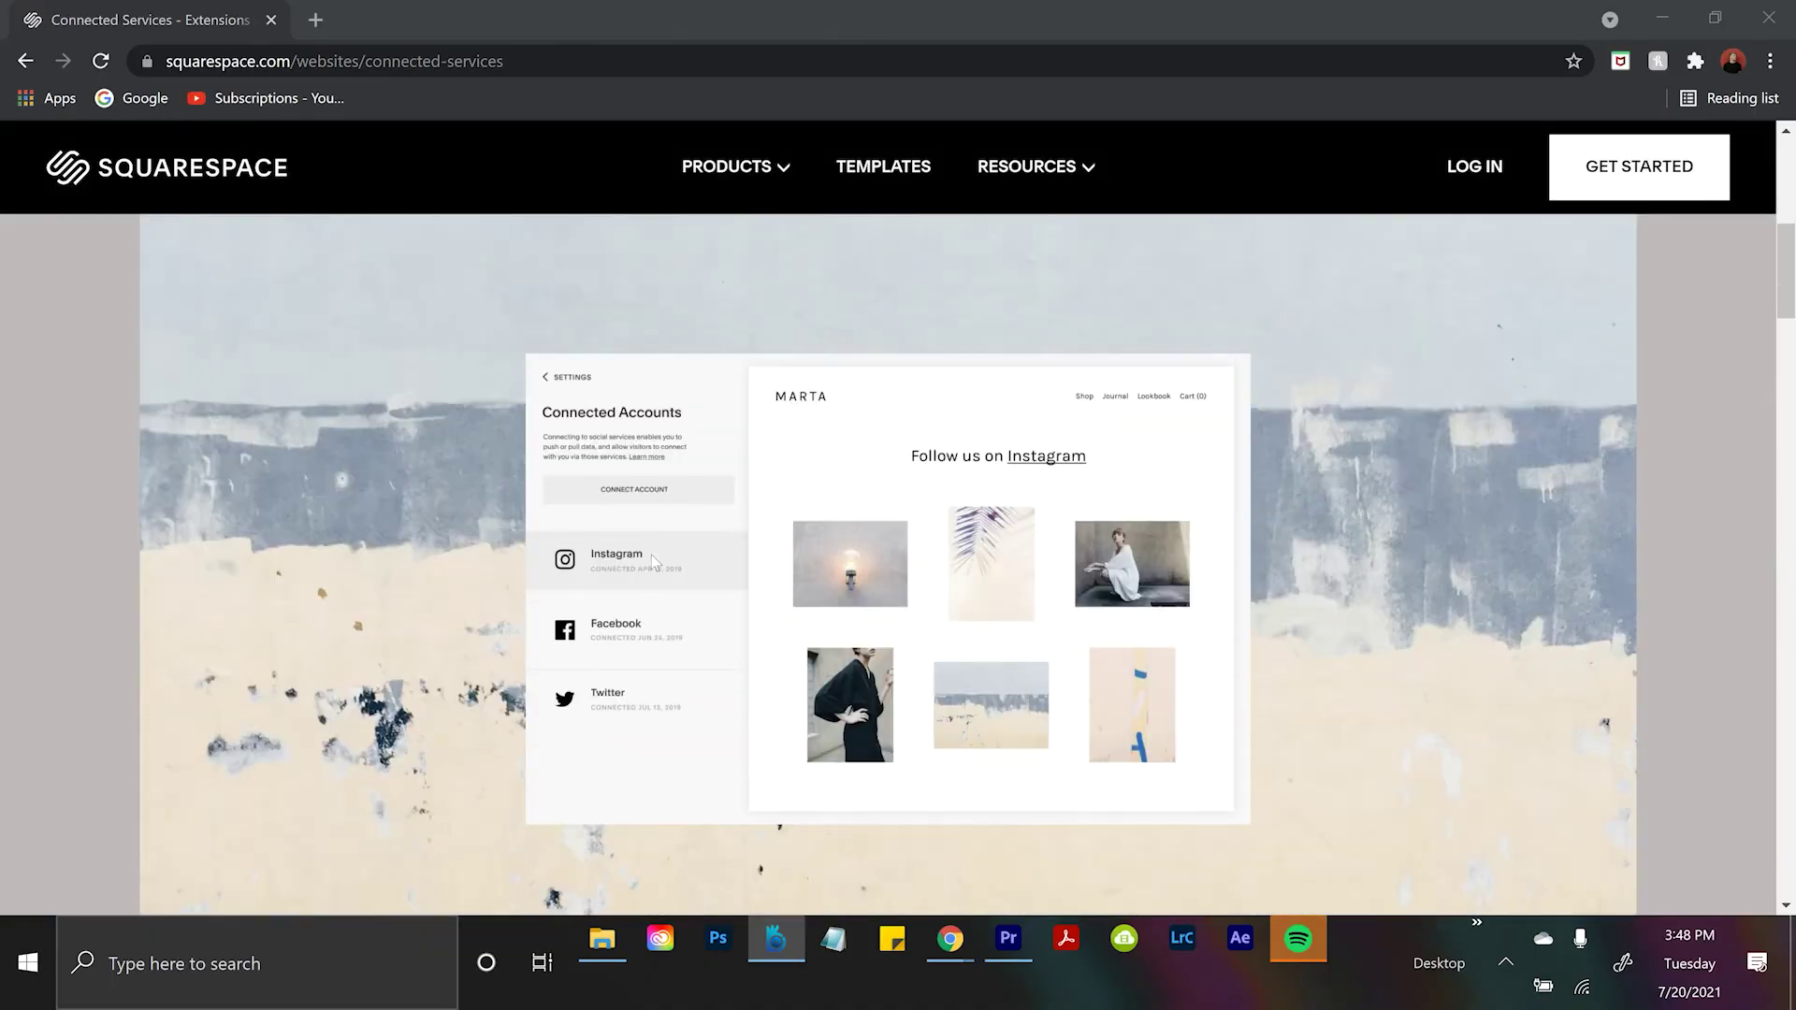
Scroll and zoom the browser between 50% and 80% to frame the New Album mockup.
{"action": "scroll", "coordinate": [1097, 744], "scroll_direction": "down", "scroll_amount": 15}
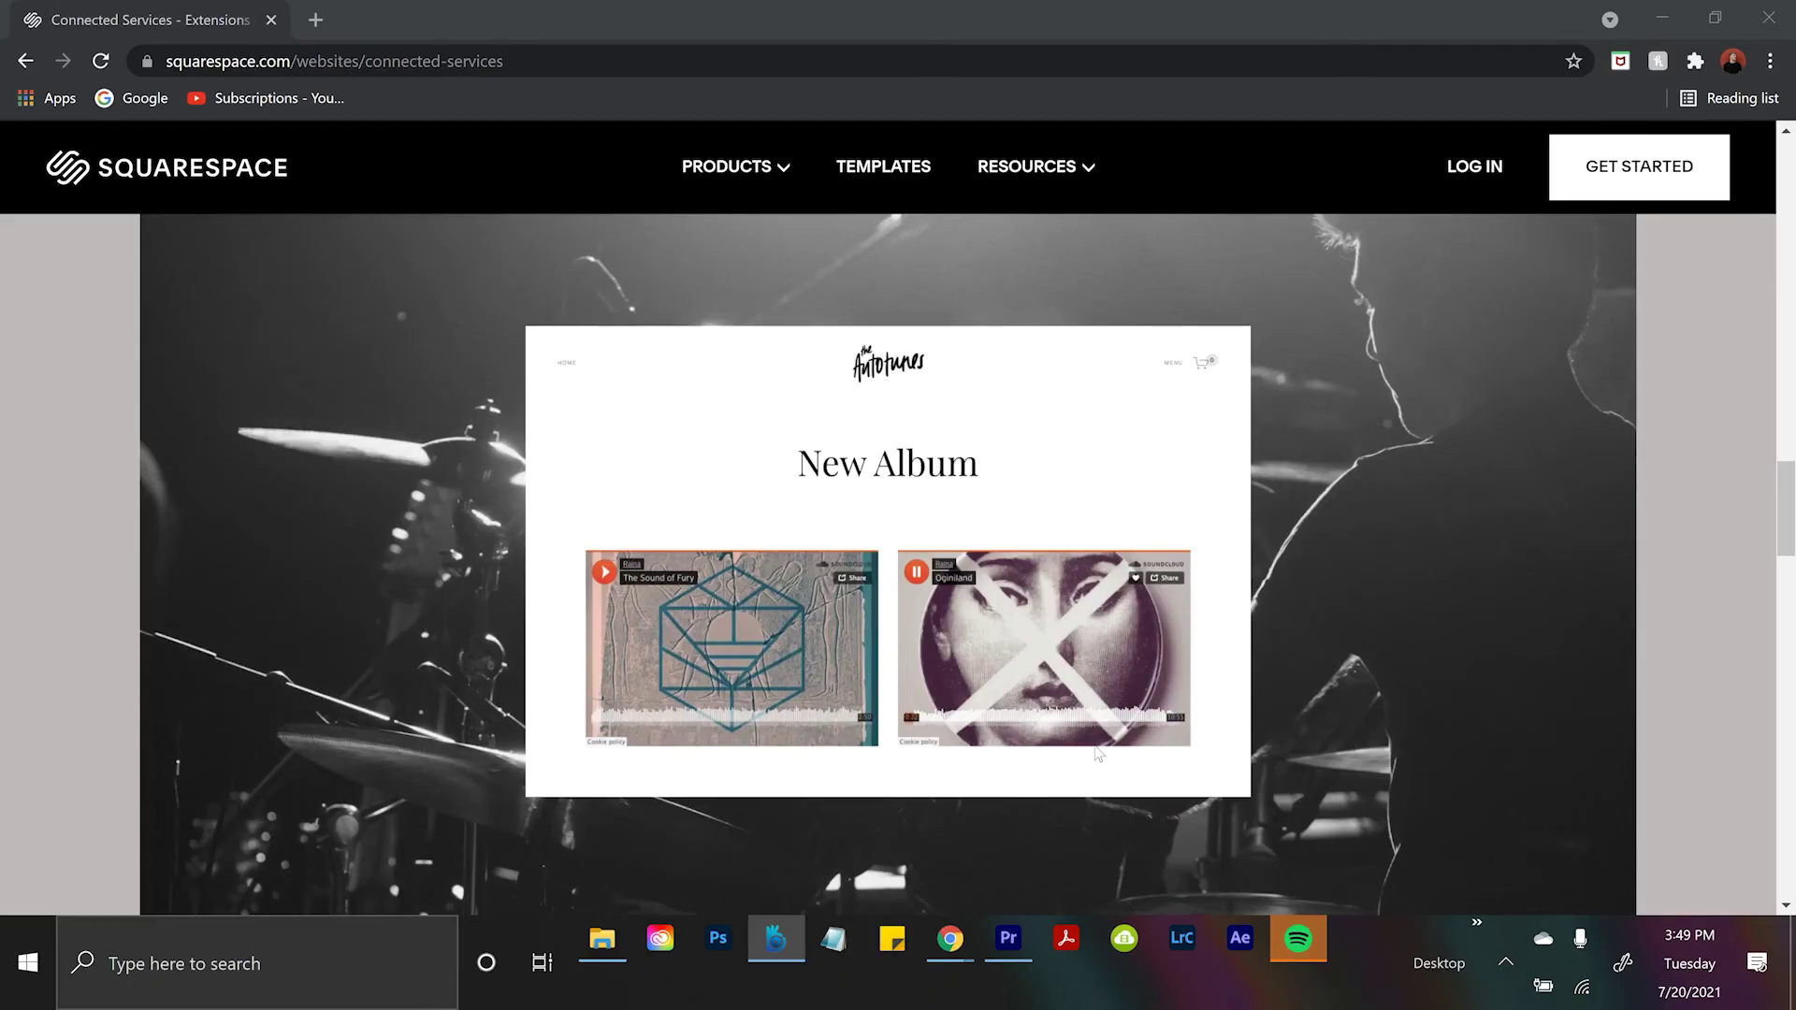
{"action": "key", "text": "ctrl+minus"}
{"action": "key", "text": "ctrl+minus"}
{"action": "key", "text": "ctrl+minus"}
{"action": "key", "text": "ctrl+minus"}
{"action": "key", "text": "ctrl+minus"}
{"action": "scroll", "coordinate": [1077, 752], "scroll_direction": "up", "scroll_amount": 2}
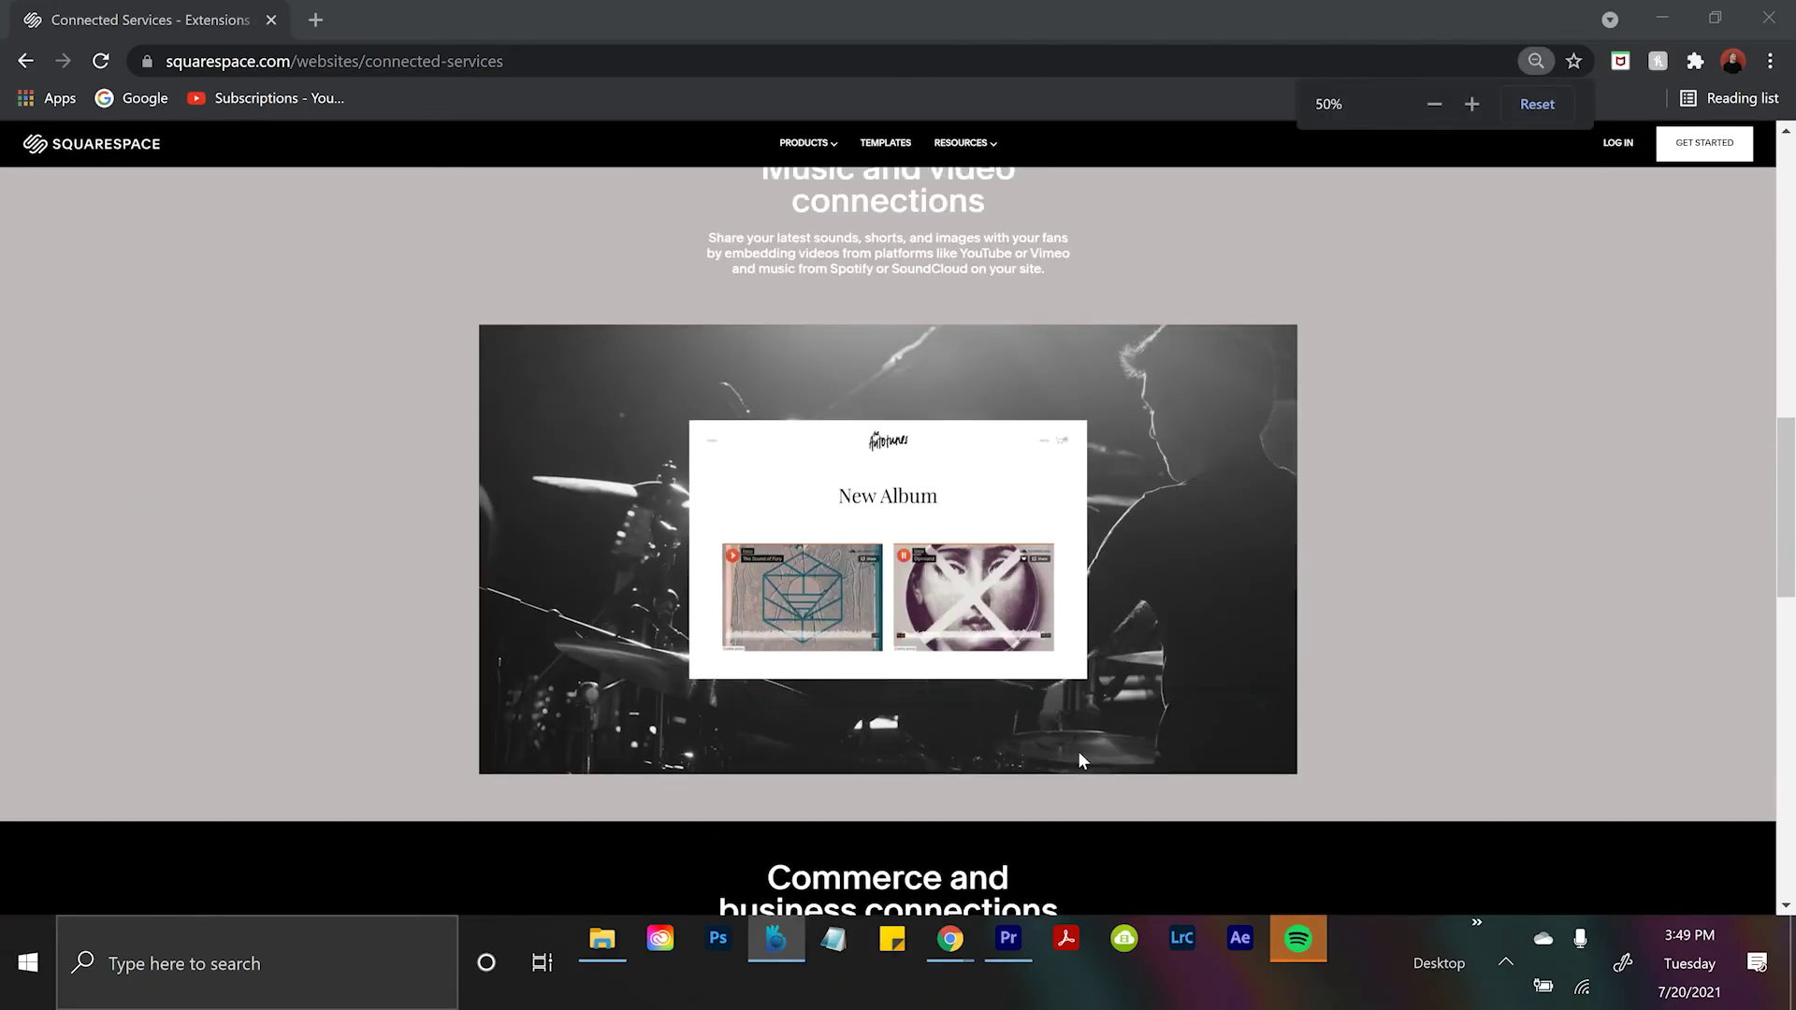
{"action": "scroll", "coordinate": [1078, 753], "scroll_direction": "up", "scroll_amount": 1}
{"action": "scroll", "coordinate": [1079, 753], "scroll_direction": "down", "scroll_amount": 1}
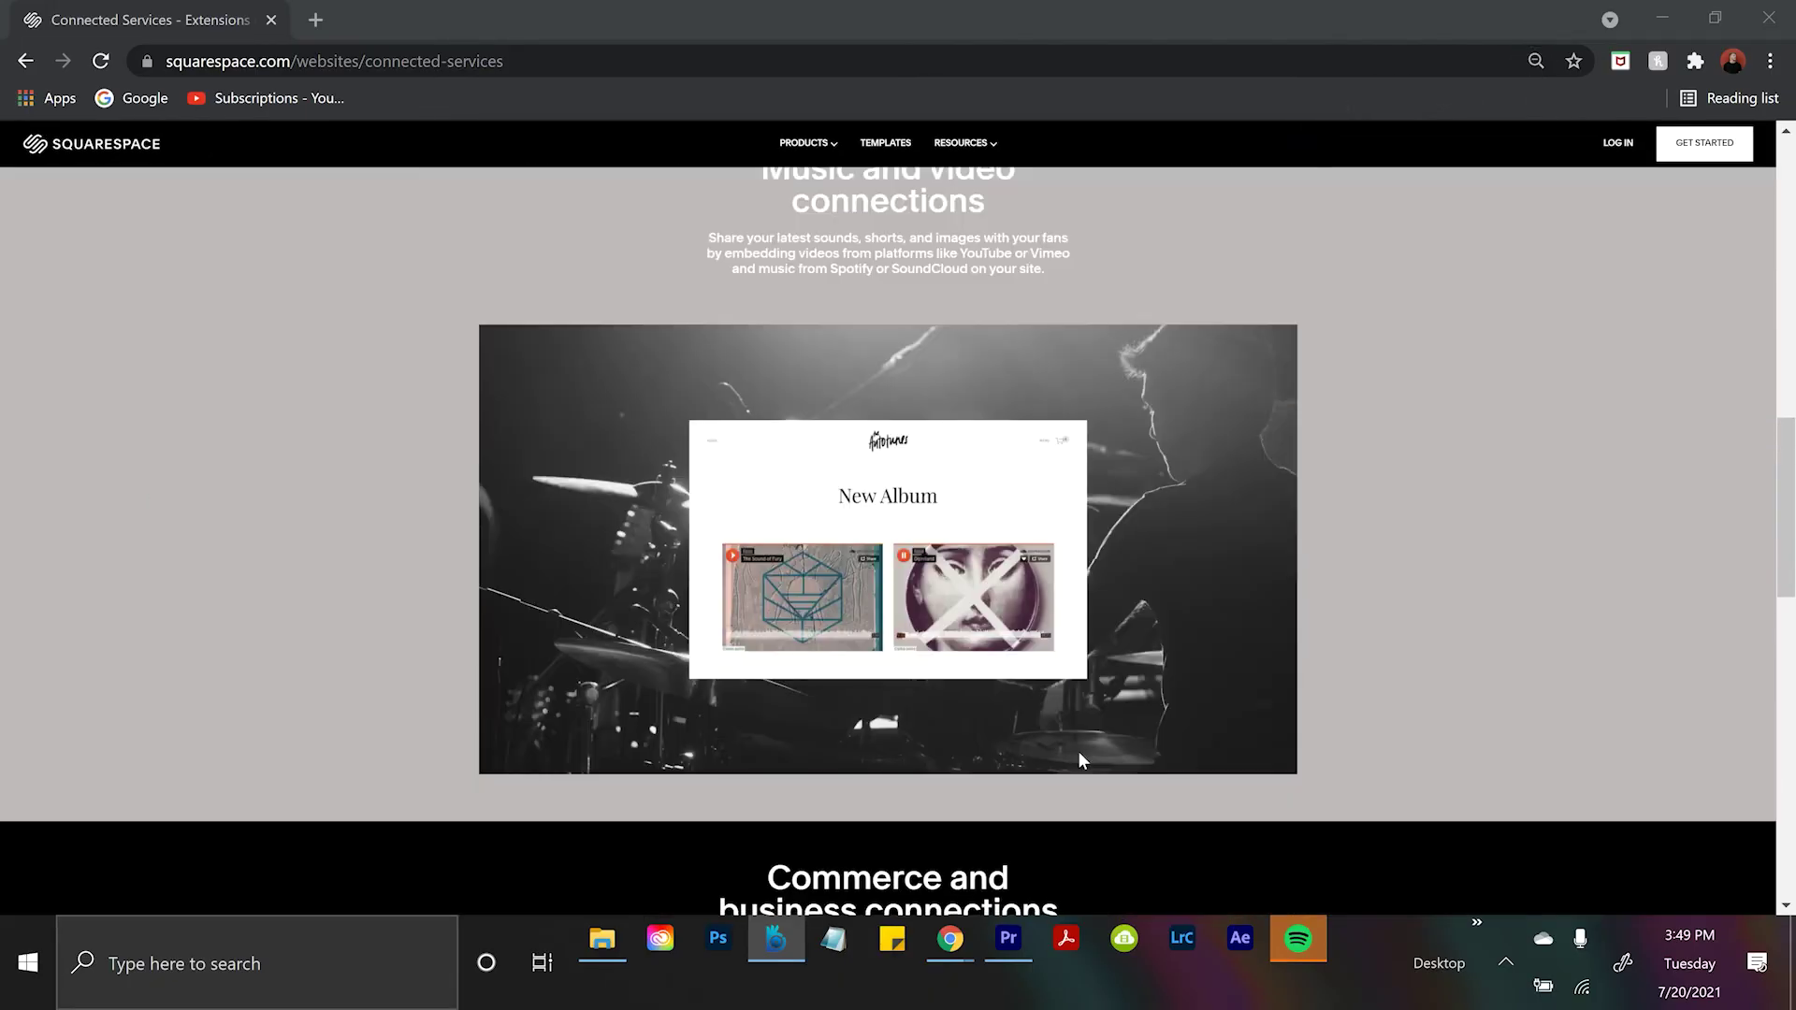
{"action": "key", "text": "ctrl+plus"}
{"action": "key", "text": "ctrl+plus"}
{"action": "key", "text": "ctrl+plus"}
{"action": "key", "text": "ctrl+plus"}
{"action": "scroll", "coordinate": [968, 680], "scroll_direction": "down", "scroll_amount": 4}
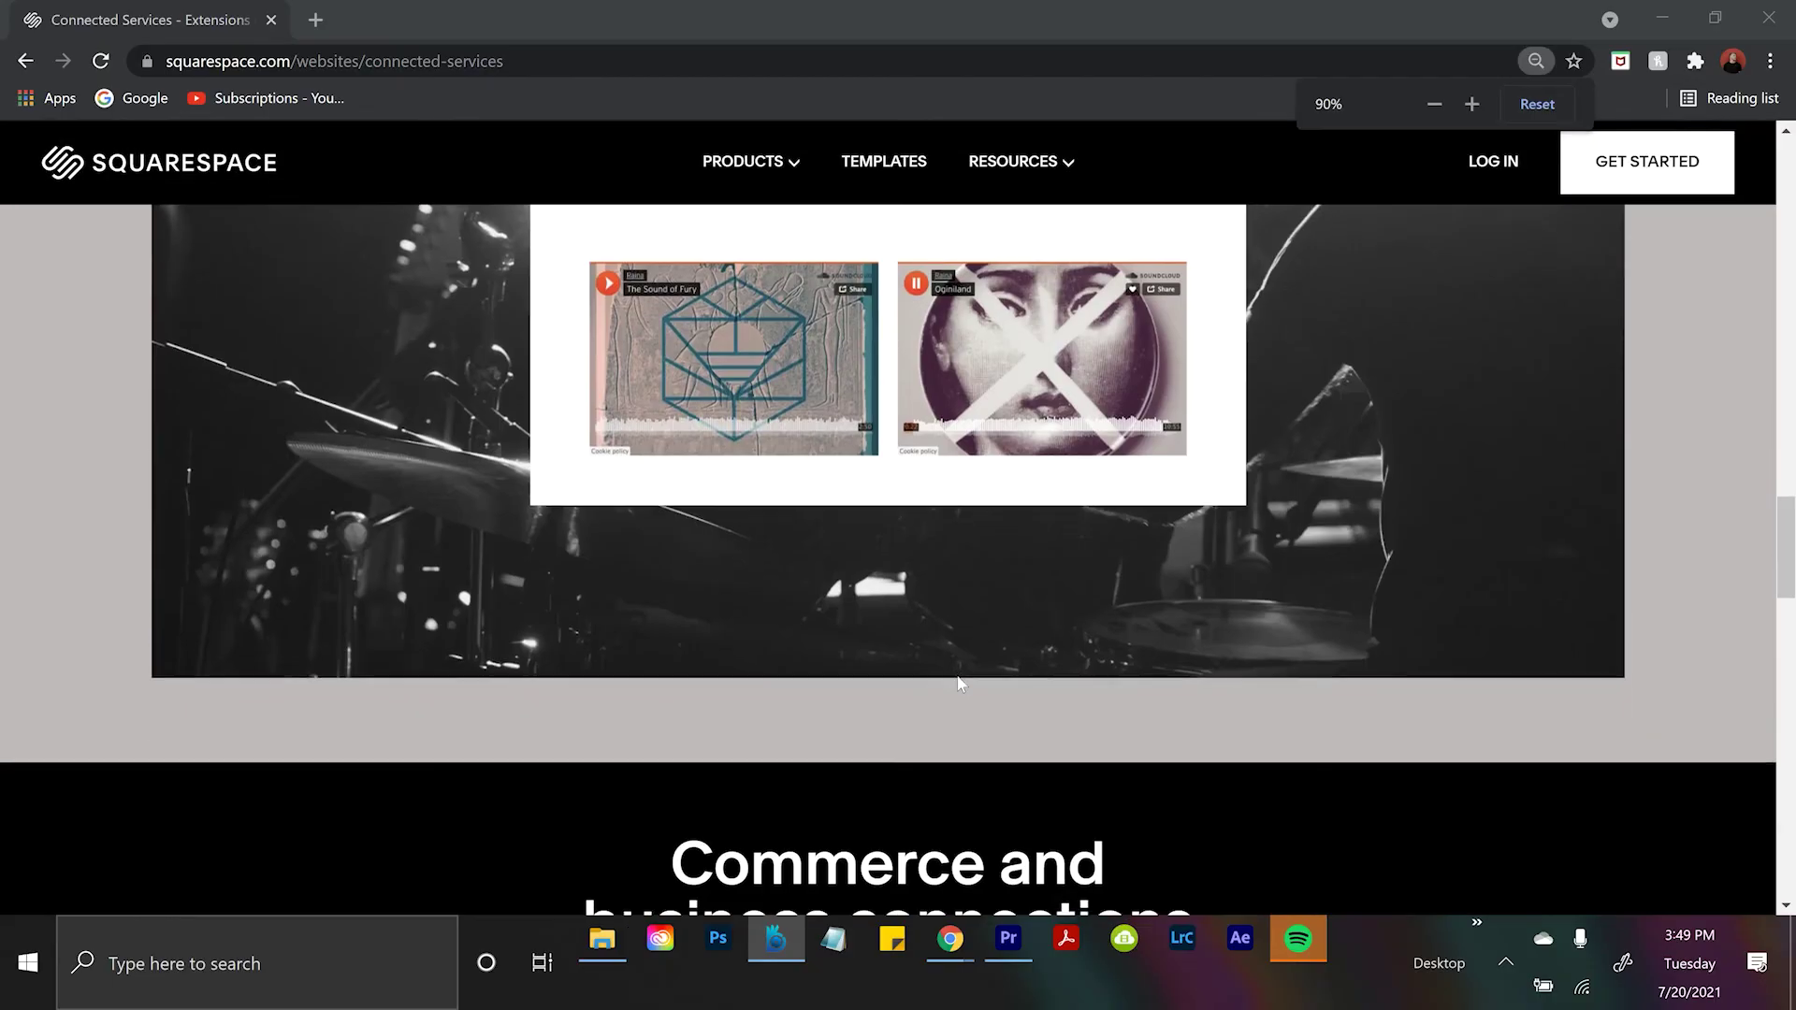